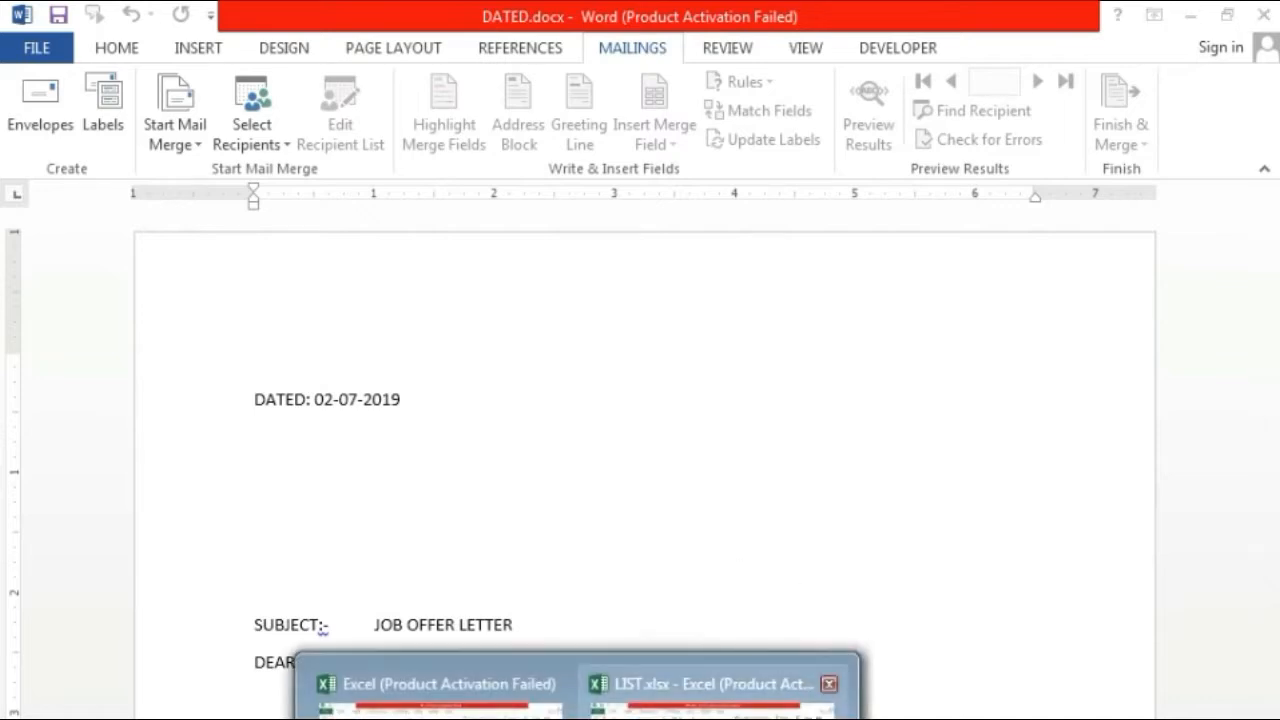
- Switch to the LIST.xlsx workbook, review its recipient columns and first names, and close the workbook
{"action": "left_click", "coordinate": [640, 700]}
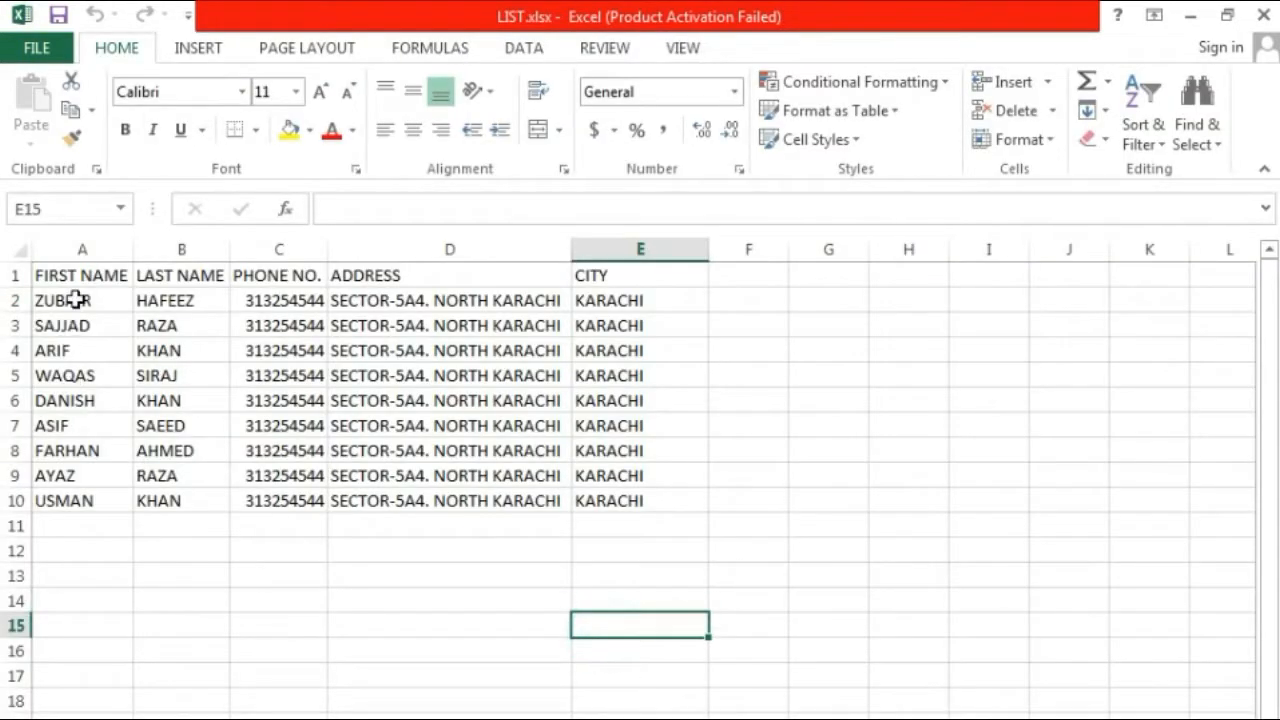
{"action": "left_click_drag", "start_coordinate": [77, 298], "coordinate": [83, 500]}
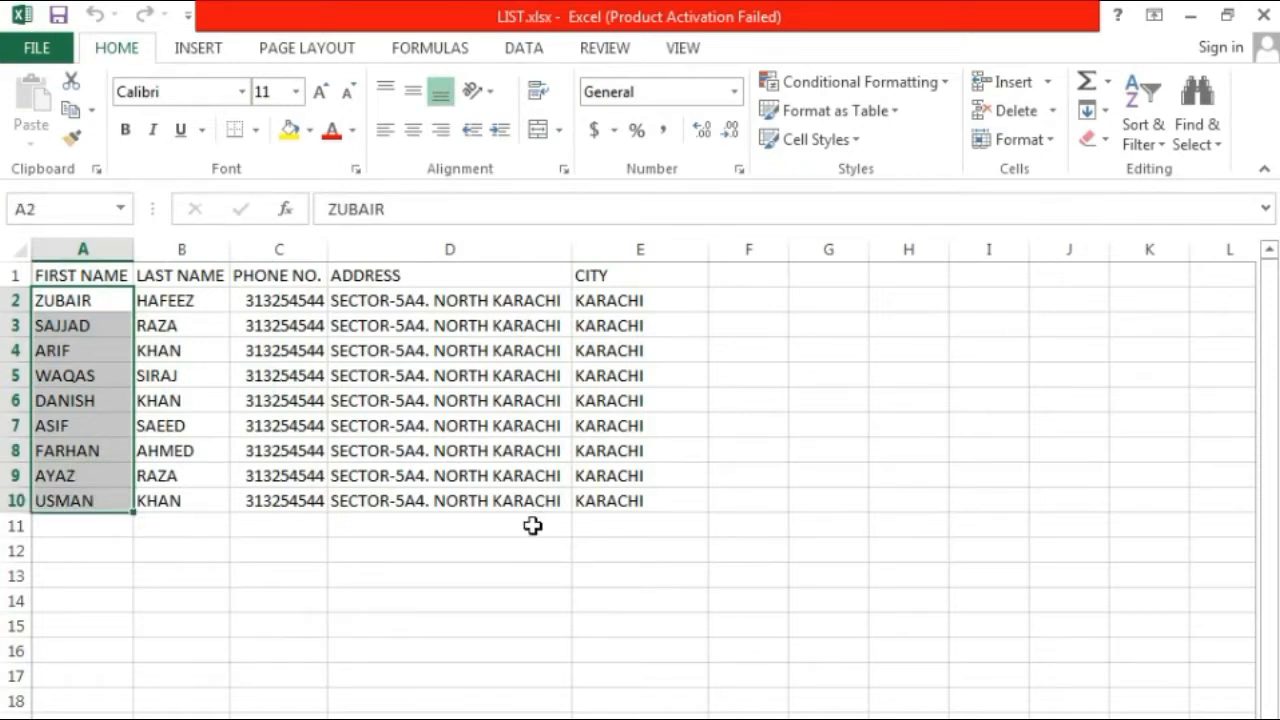
{"action": "left_click", "coordinate": [476, 594]}
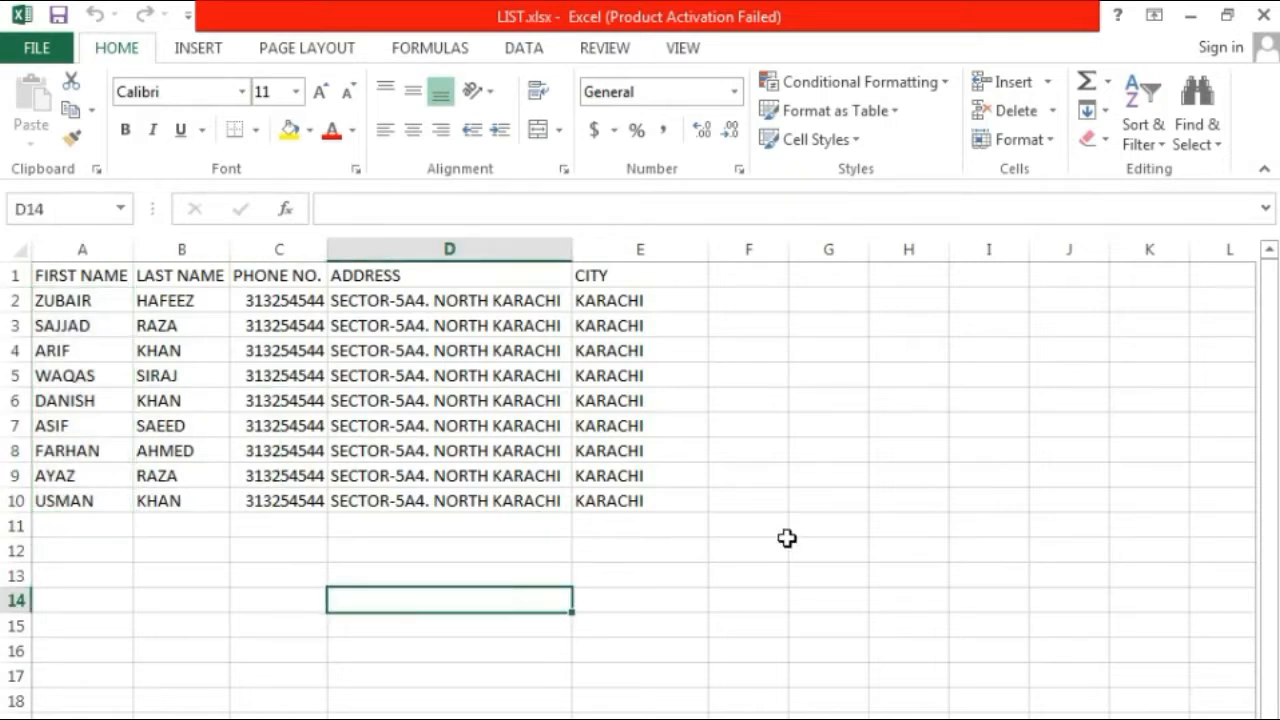
{"action": "left_click", "coordinate": [1266, 24]}
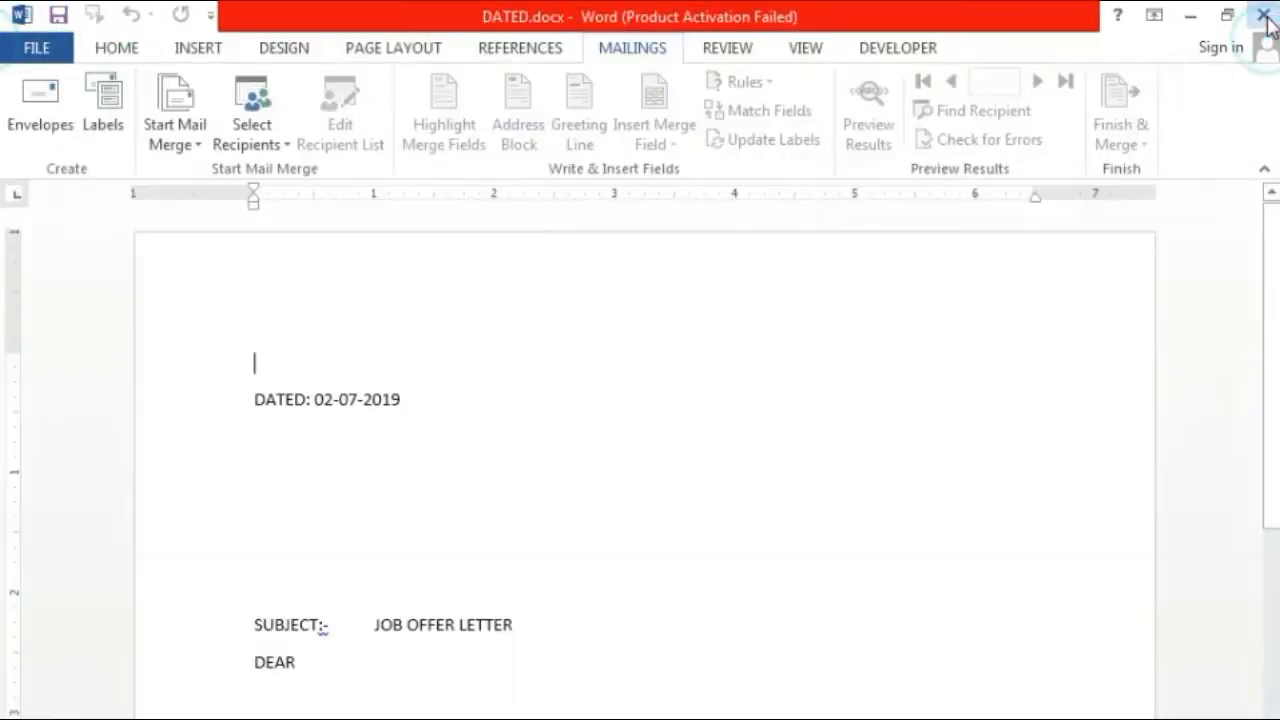
- Place the cursor on the blank line below the date and read through the job offer letter to its signature block
{"action": "left_click", "coordinate": [455, 456]}
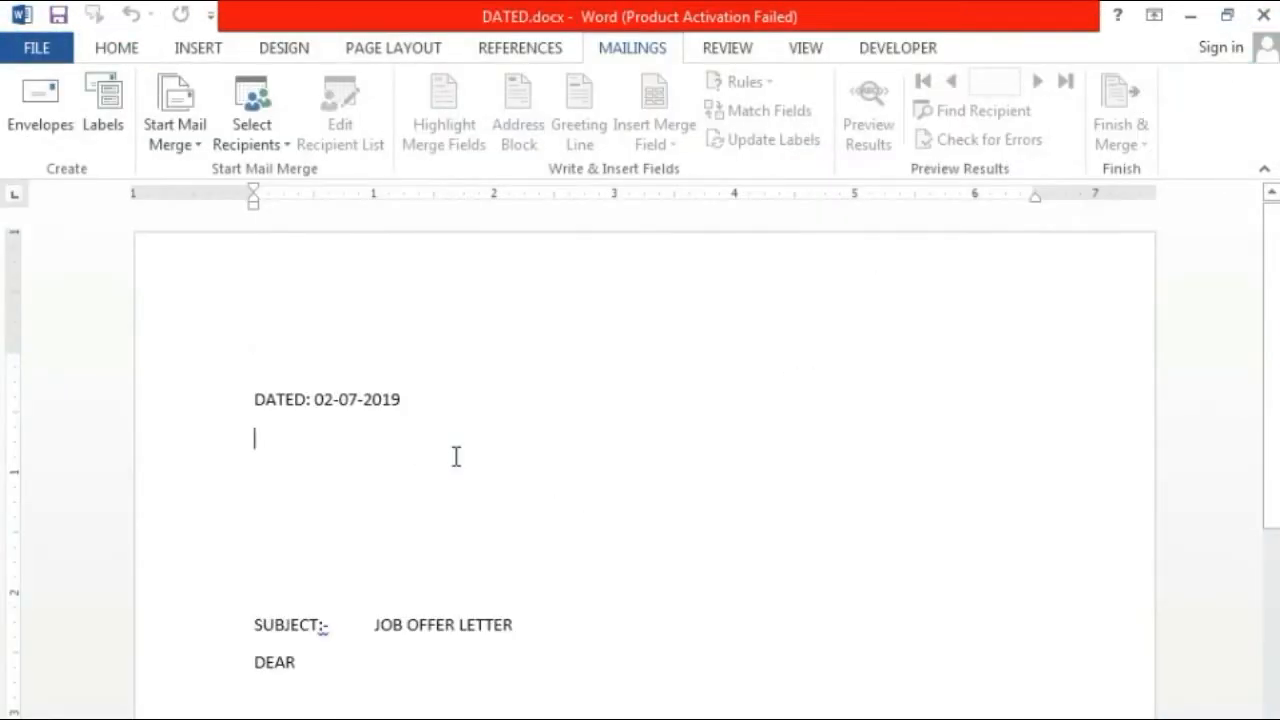
{"action": "scroll", "coordinate": [820, 454], "scroll_direction": "down", "scroll_amount": 10}
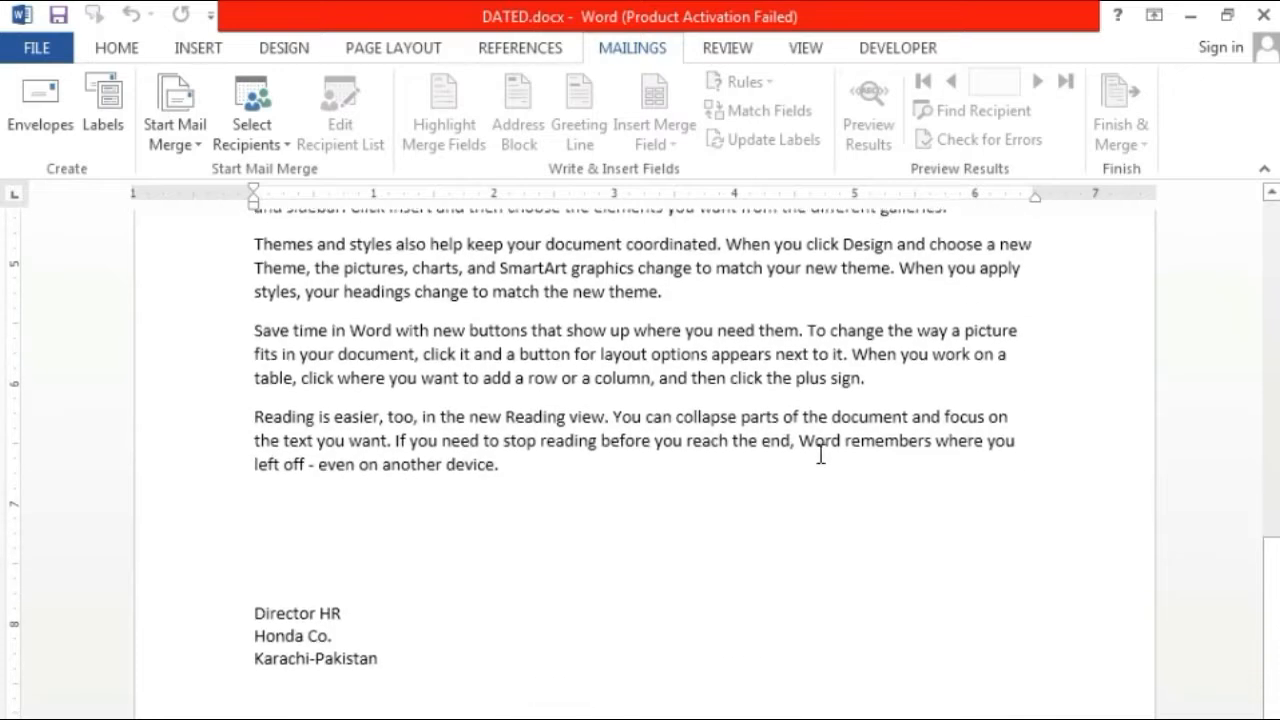
{"action": "scroll", "coordinate": [820, 454], "scroll_direction": "up", "scroll_amount": 10}
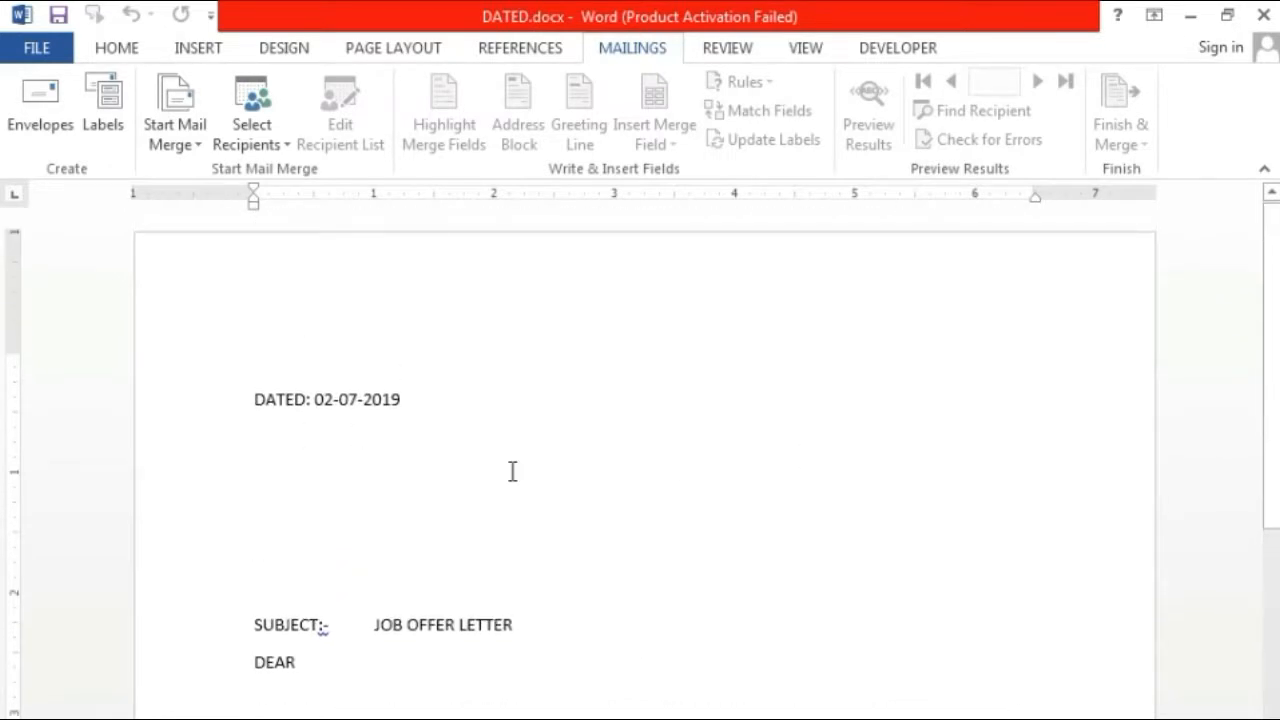
{"action": "scroll", "coordinate": [564, 688], "scroll_direction": "down", "scroll_amount": 4}
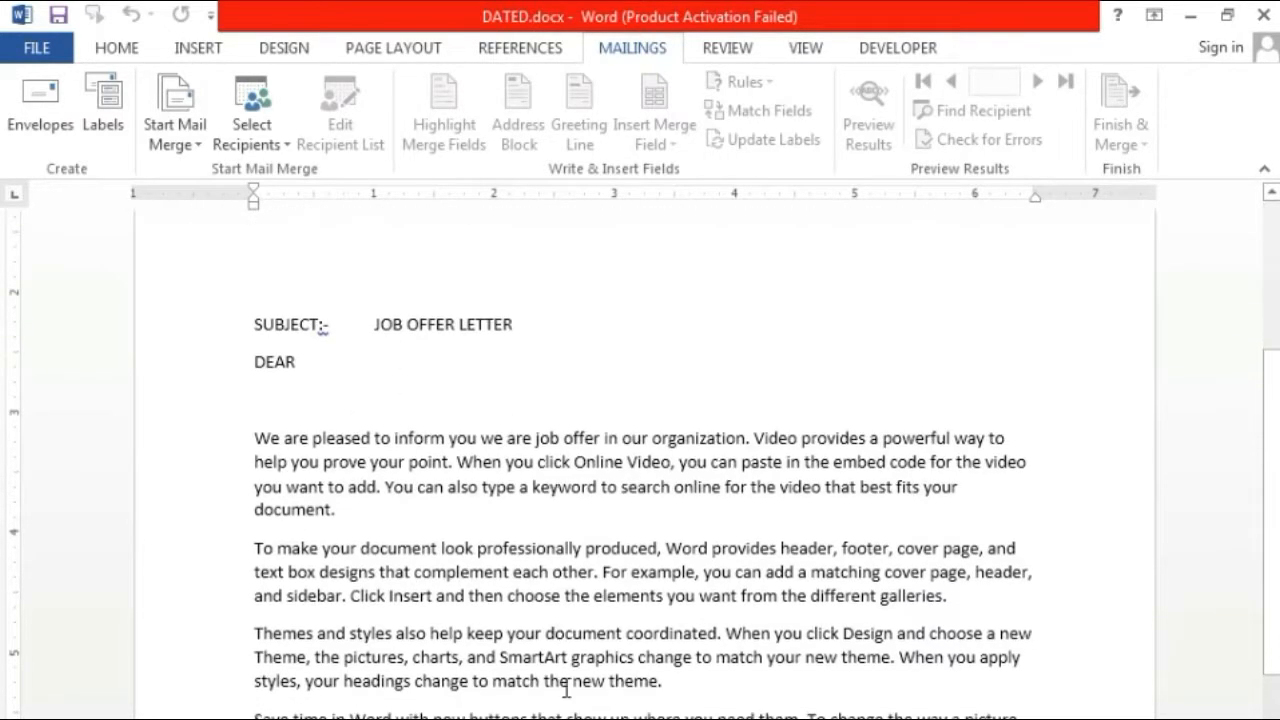
{"action": "scroll", "coordinate": [570, 686], "scroll_direction": "down", "scroll_amount": 8}
{"action": "scroll", "coordinate": [643, 643], "scroll_direction": "up", "scroll_amount": 12}
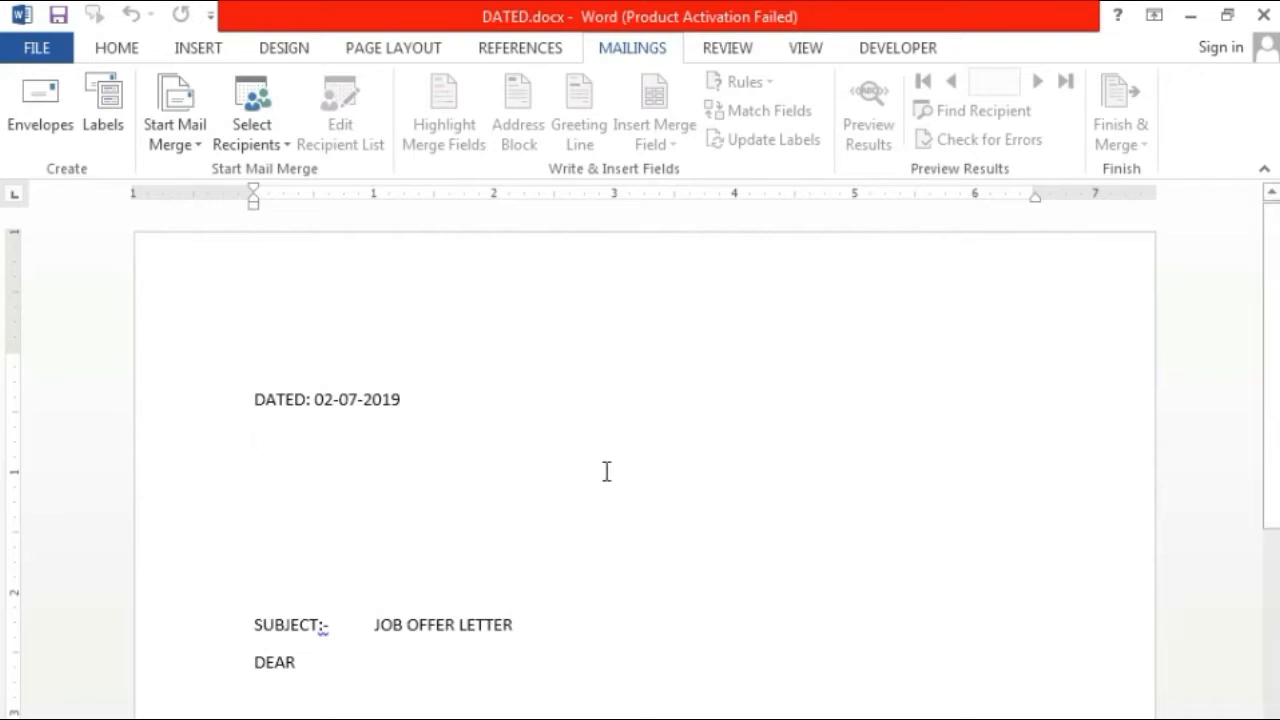
- Start the Step-by-Step Mail Merge Wizard for Letters, using the current document, and advance to recipient selection
{"action": "left_click", "coordinate": [118, 48]}
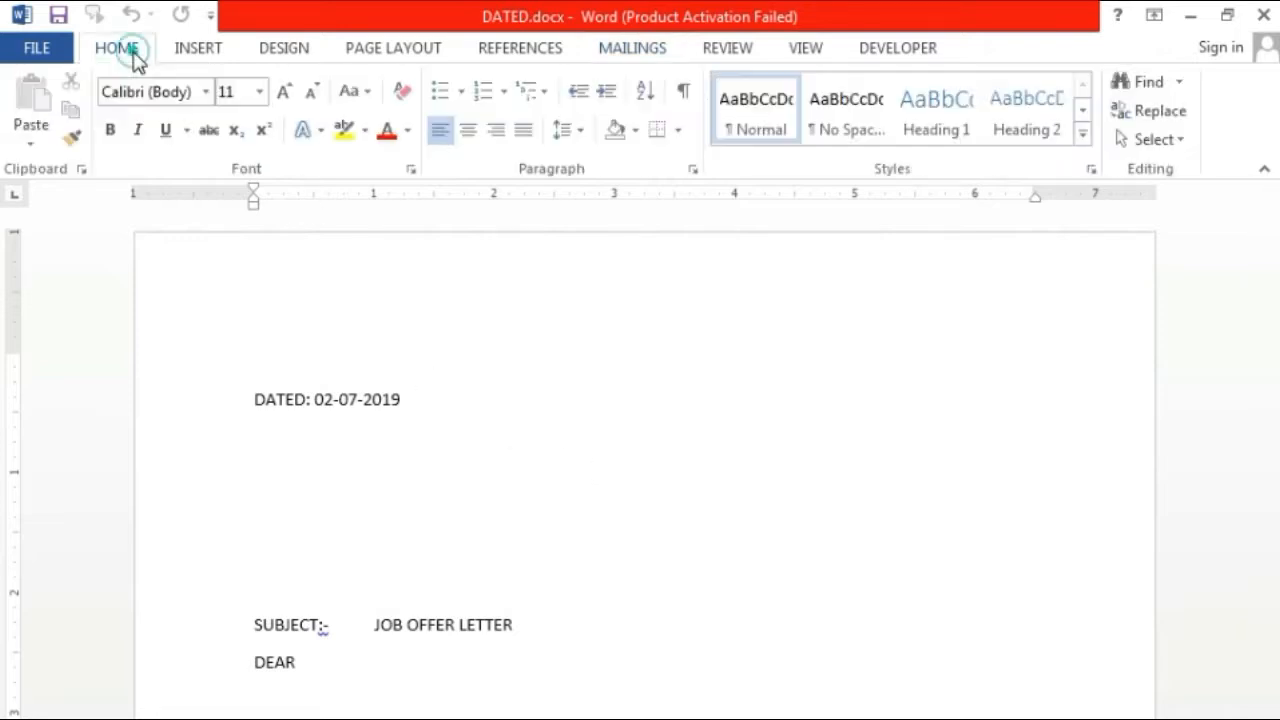
{"action": "left_click", "coordinate": [626, 52]}
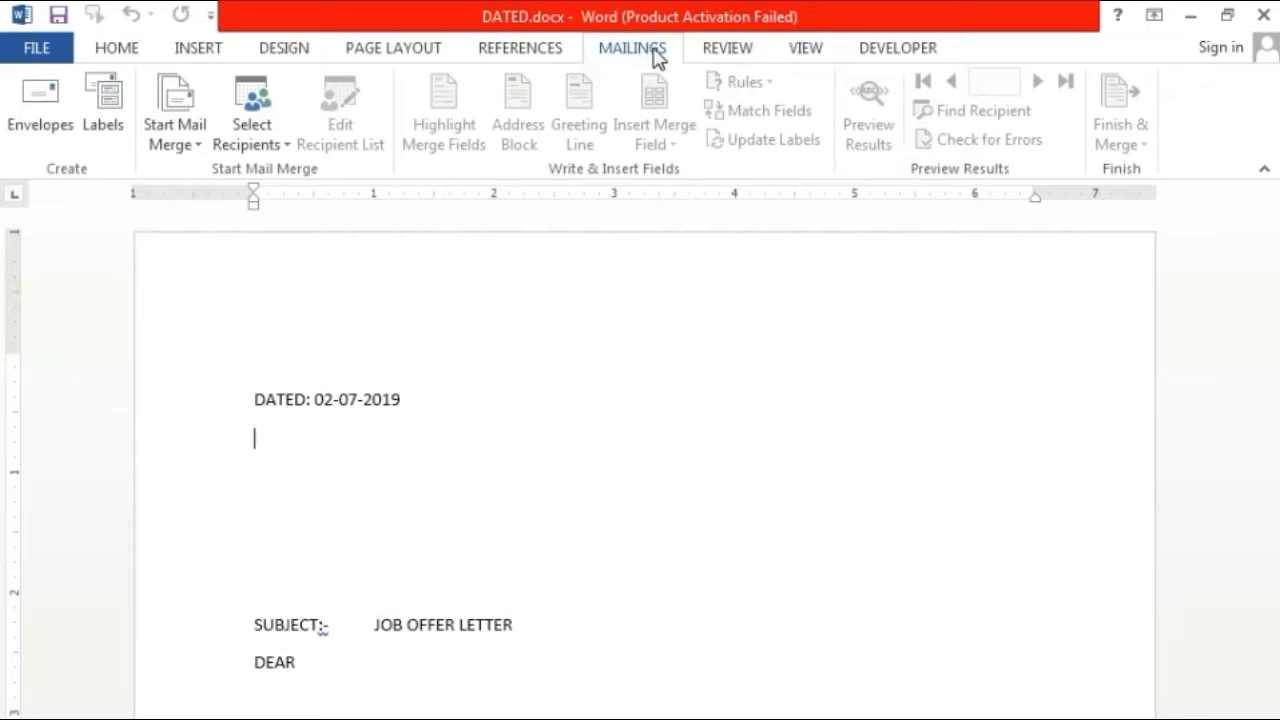
{"action": "left_click", "coordinate": [654, 52]}
{"action": "left_click", "coordinate": [188, 145]}
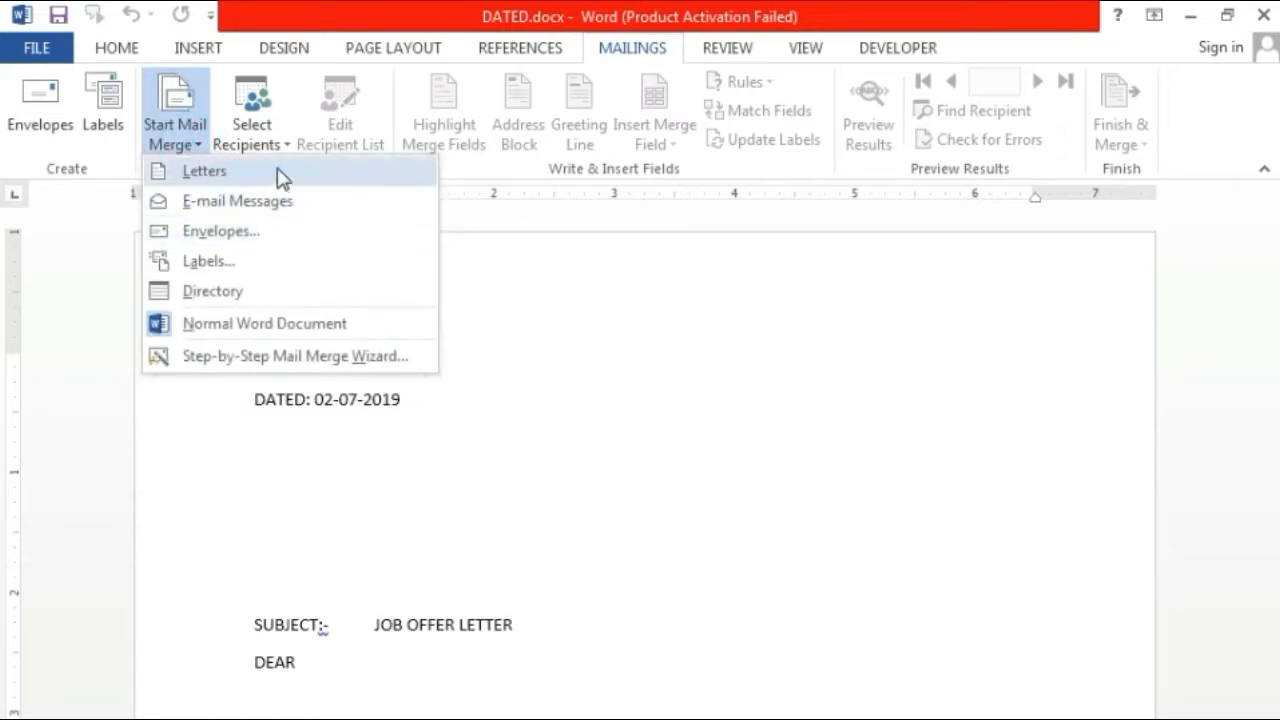
{"action": "left_click", "coordinate": [278, 358]}
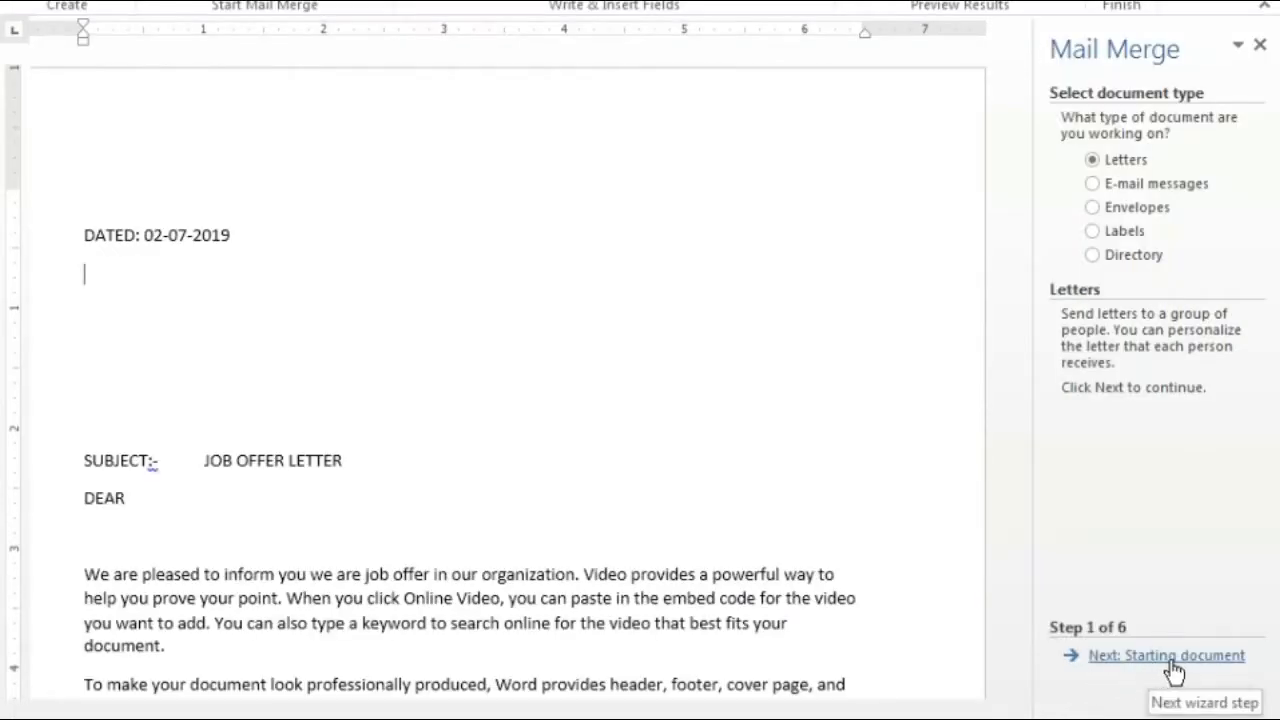
{"action": "left_click", "coordinate": [1168, 660]}
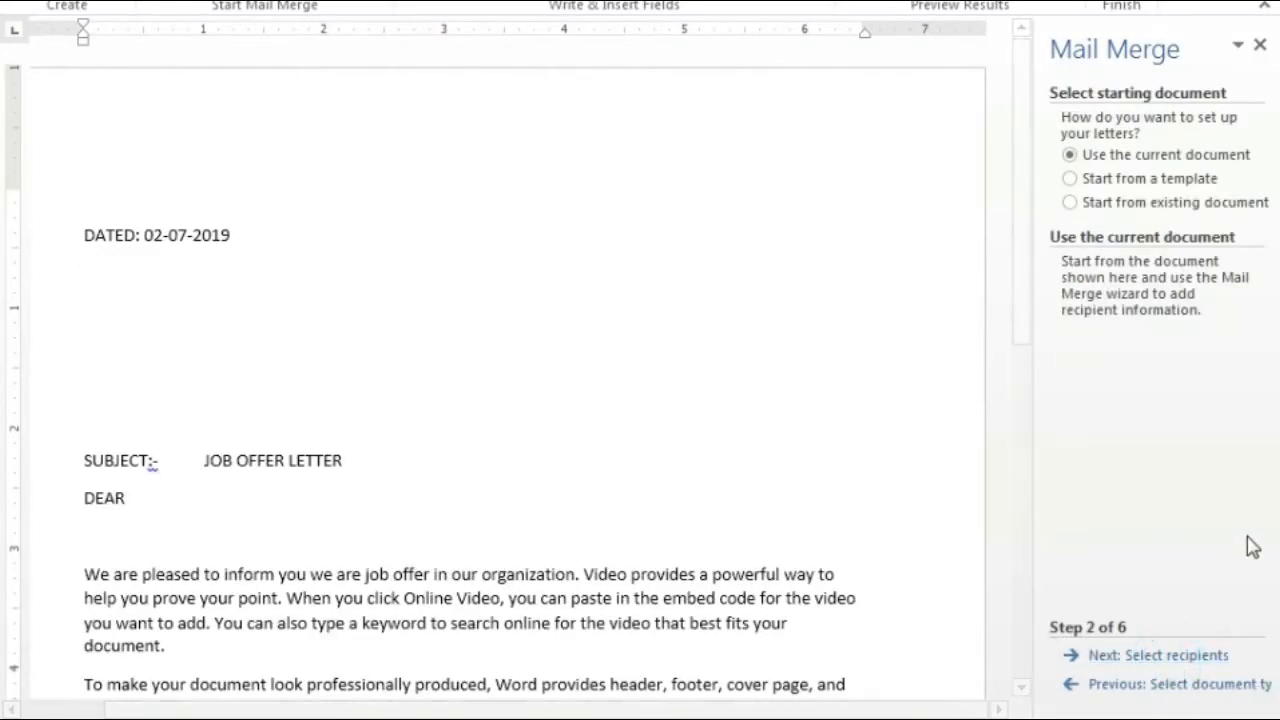
{"action": "left_click", "coordinate": [1158, 655]}
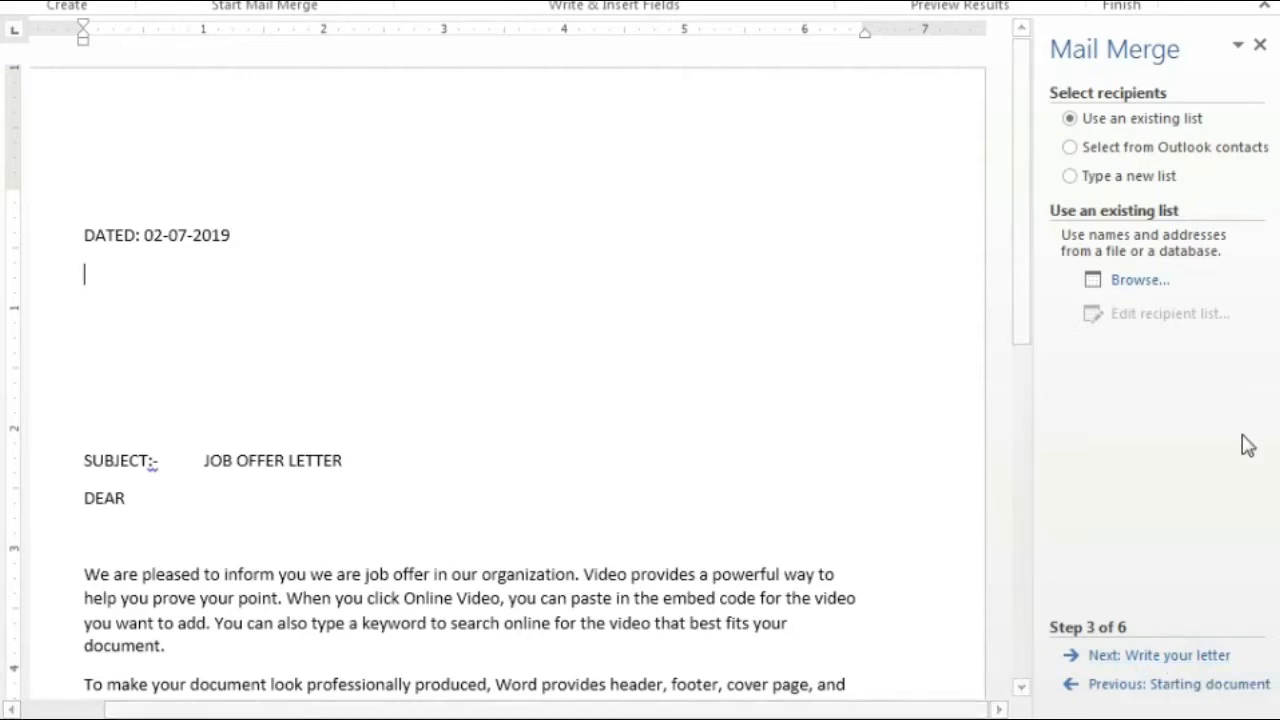
{"action": "left_click", "coordinate": [1160, 160]}
{"action": "left_click", "coordinate": [1093, 184]}
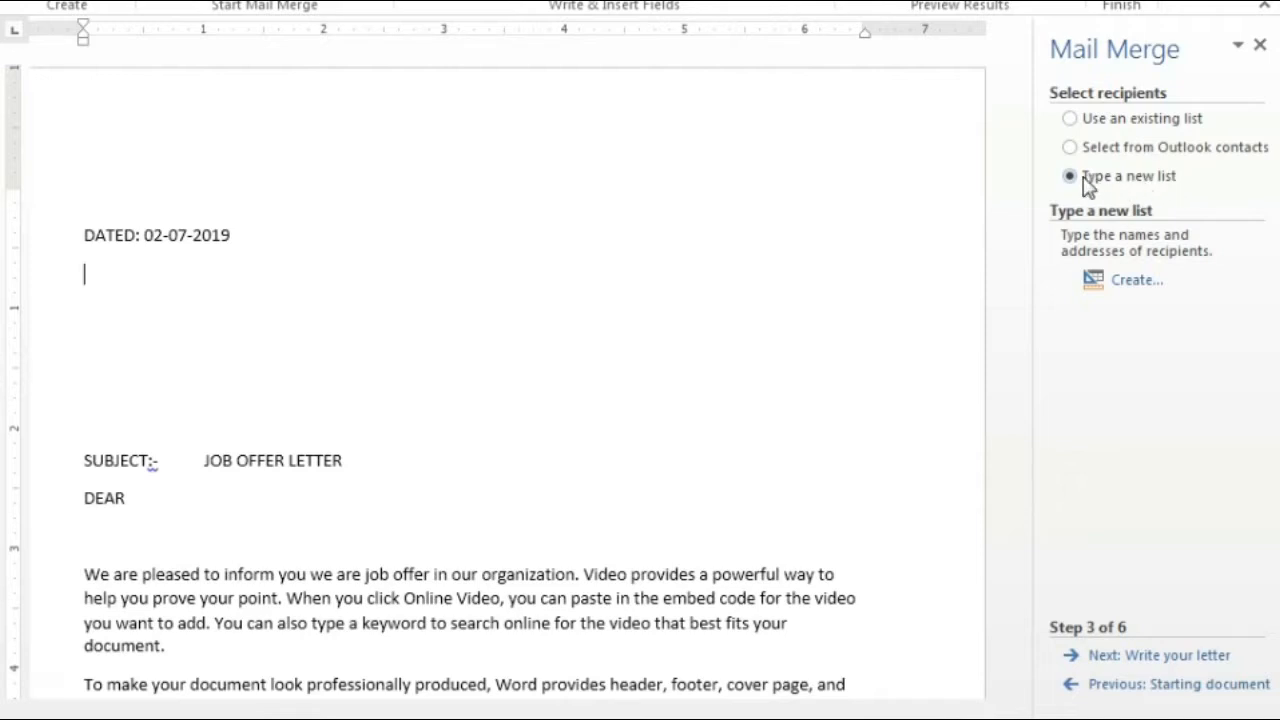
{"action": "left_click", "coordinate": [1132, 285]}
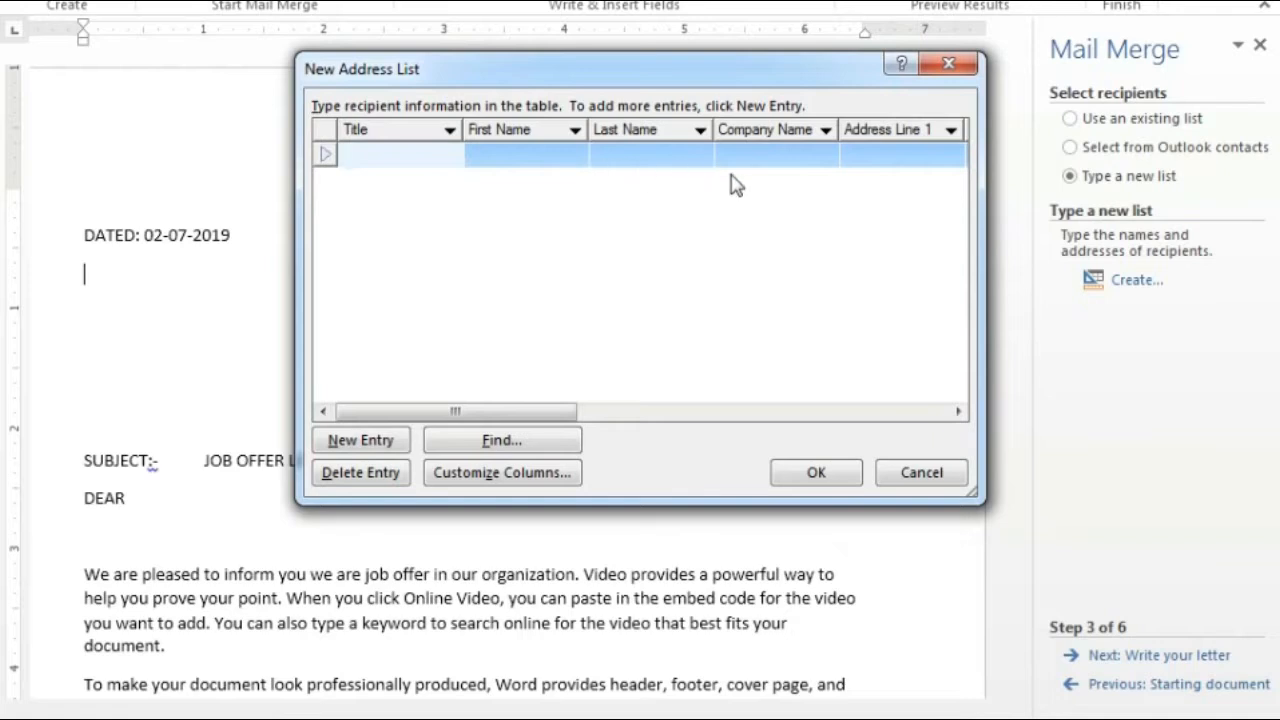
{"action": "left_click", "coordinate": [918, 480]}
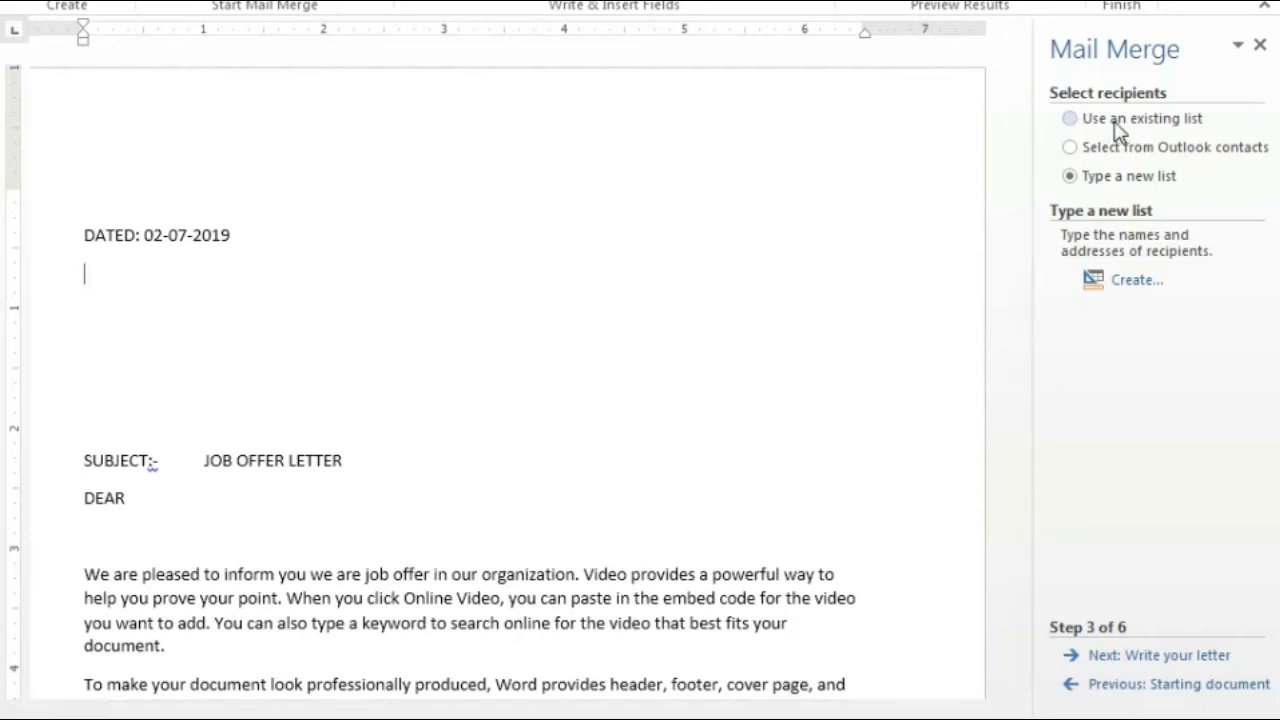
{"action": "left_click", "coordinate": [1072, 119]}
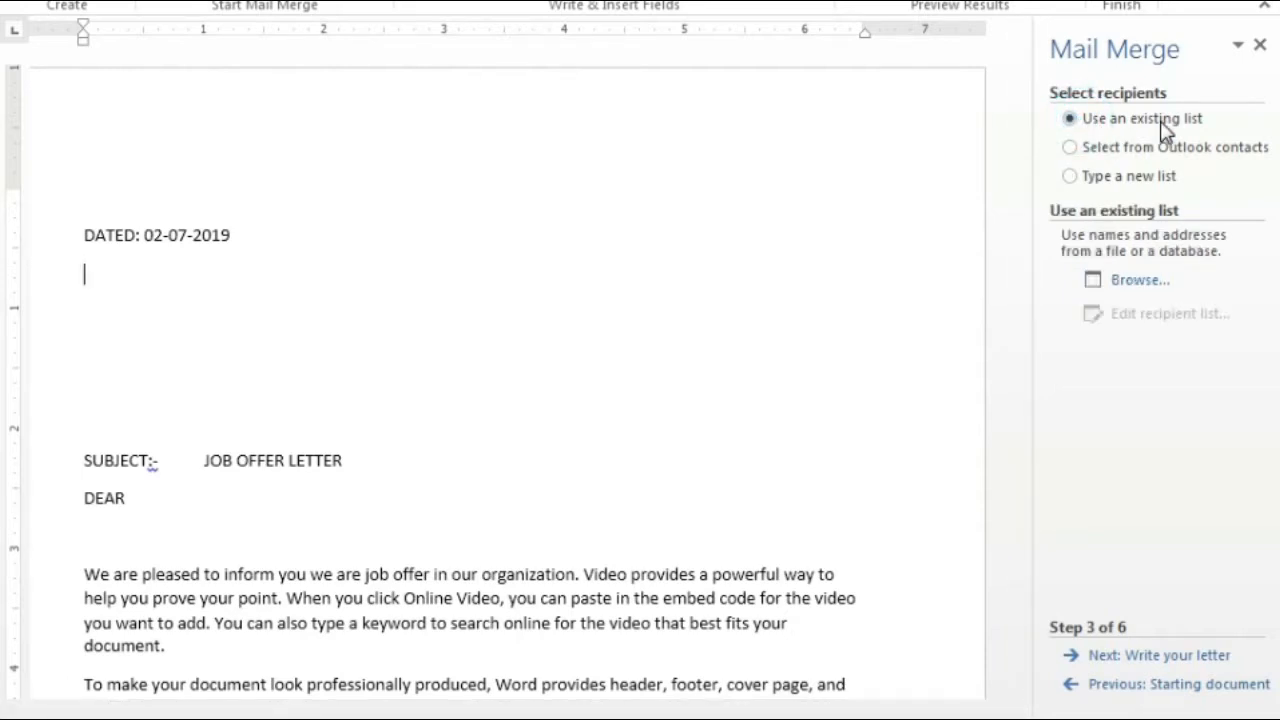
{"action": "left_click", "coordinate": [1108, 148]}
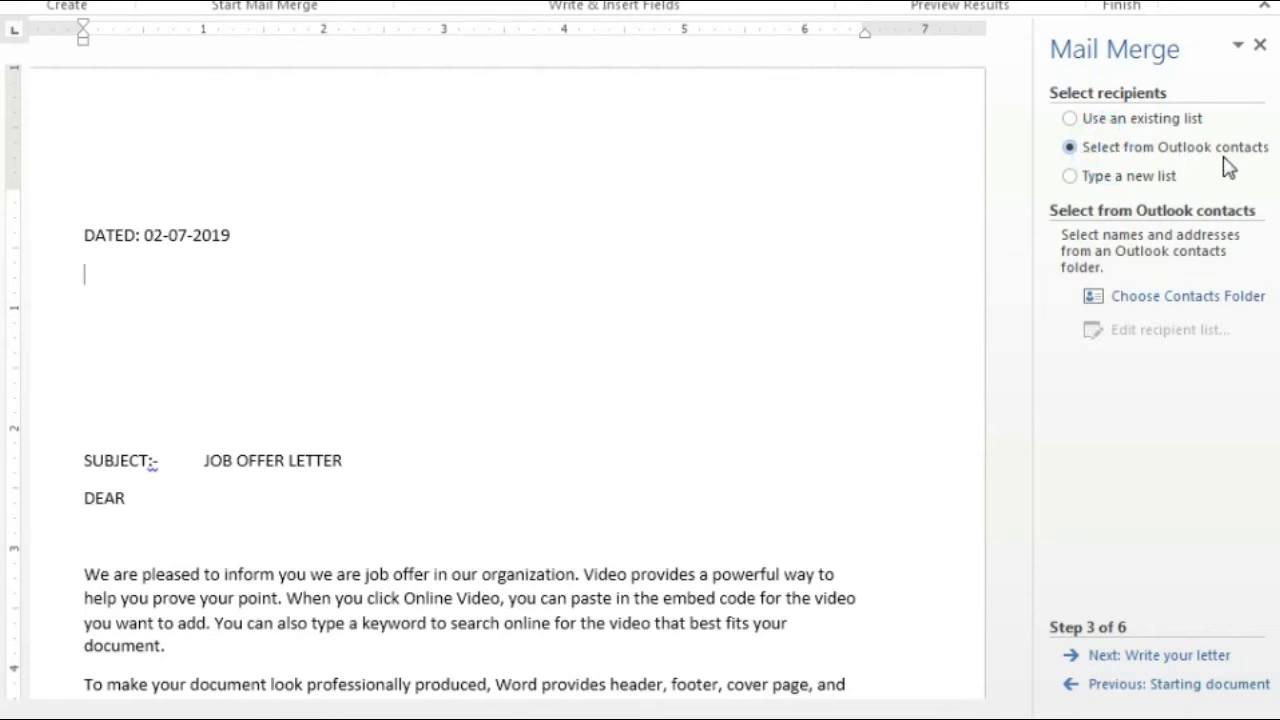
{"action": "left_click", "coordinate": [1072, 118]}
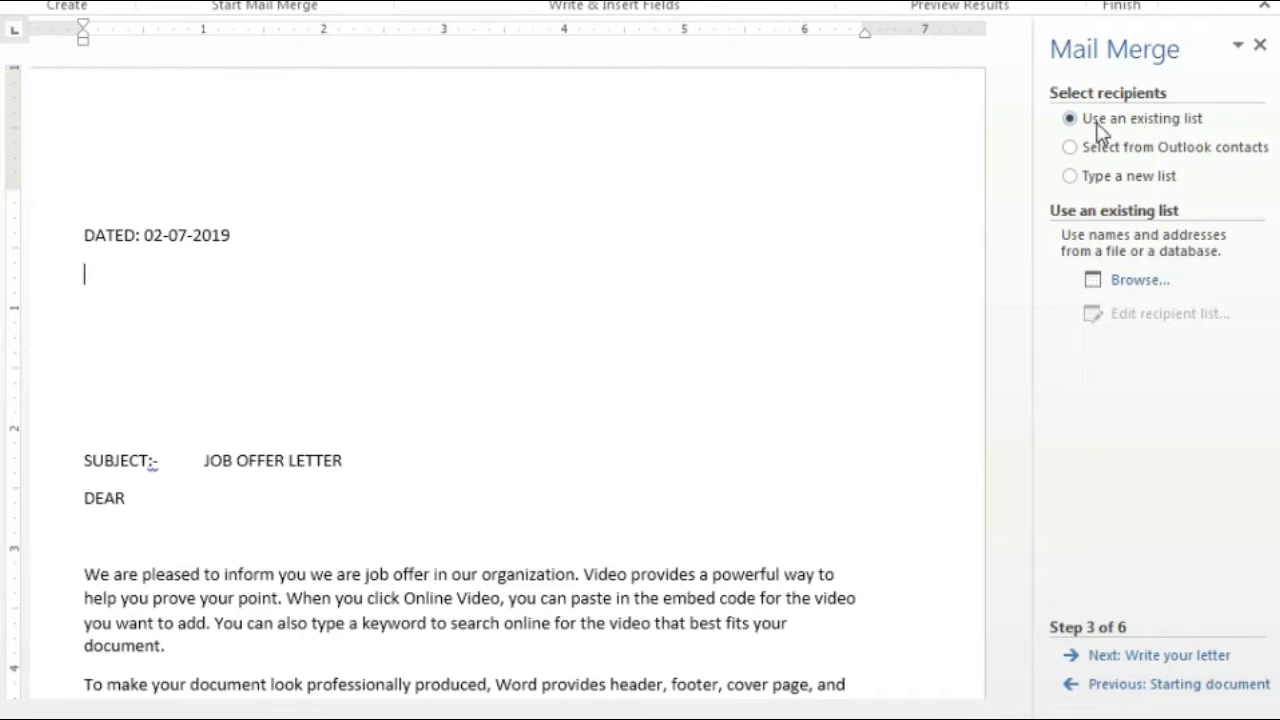
- Use the existing list LIST.xlsx from the Desktop as the data source, with table Sheet1$ and column headers in the first row
{"action": "left_click", "coordinate": [1166, 286]}
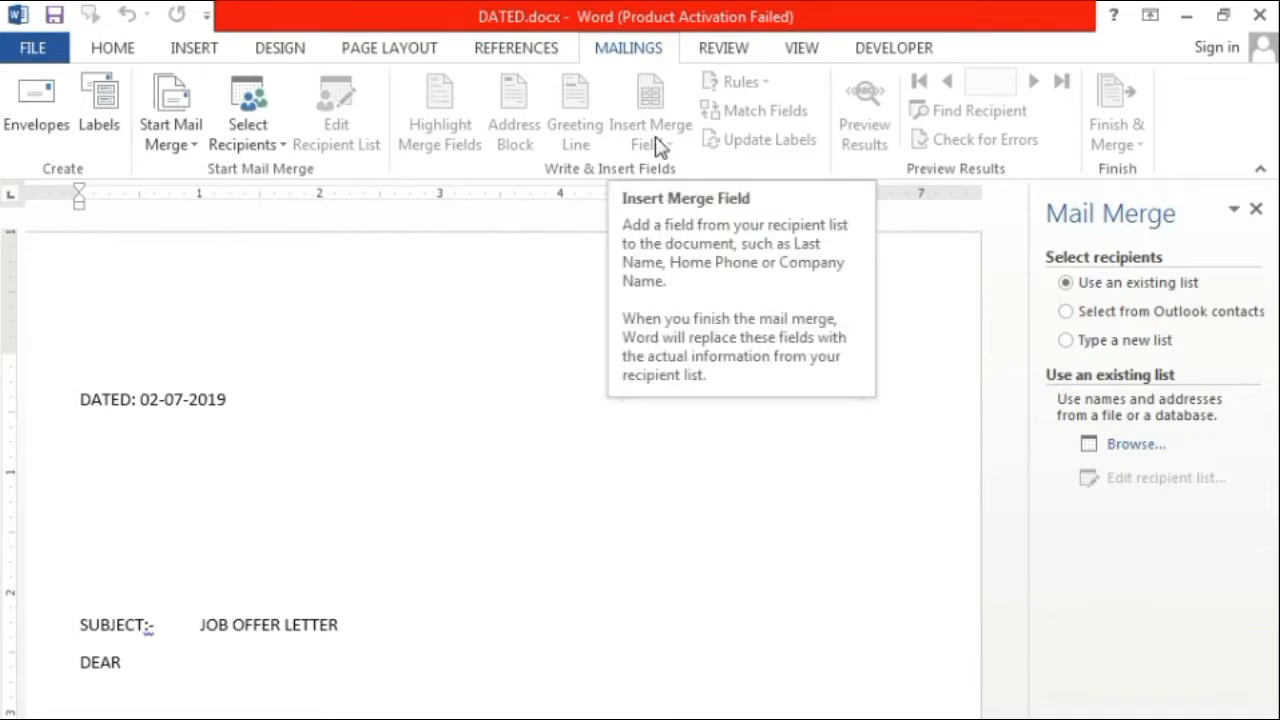
{"action": "left_click", "coordinate": [1134, 284]}
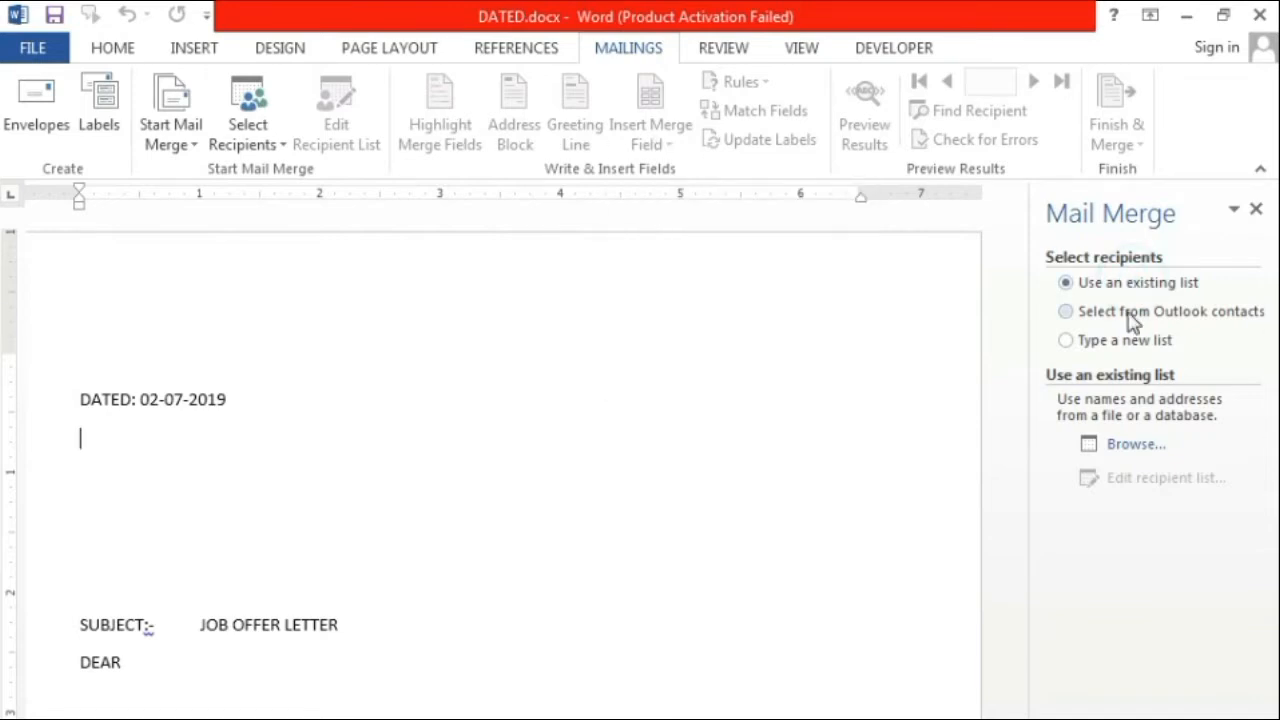
{"action": "left_click", "coordinate": [1122, 450]}
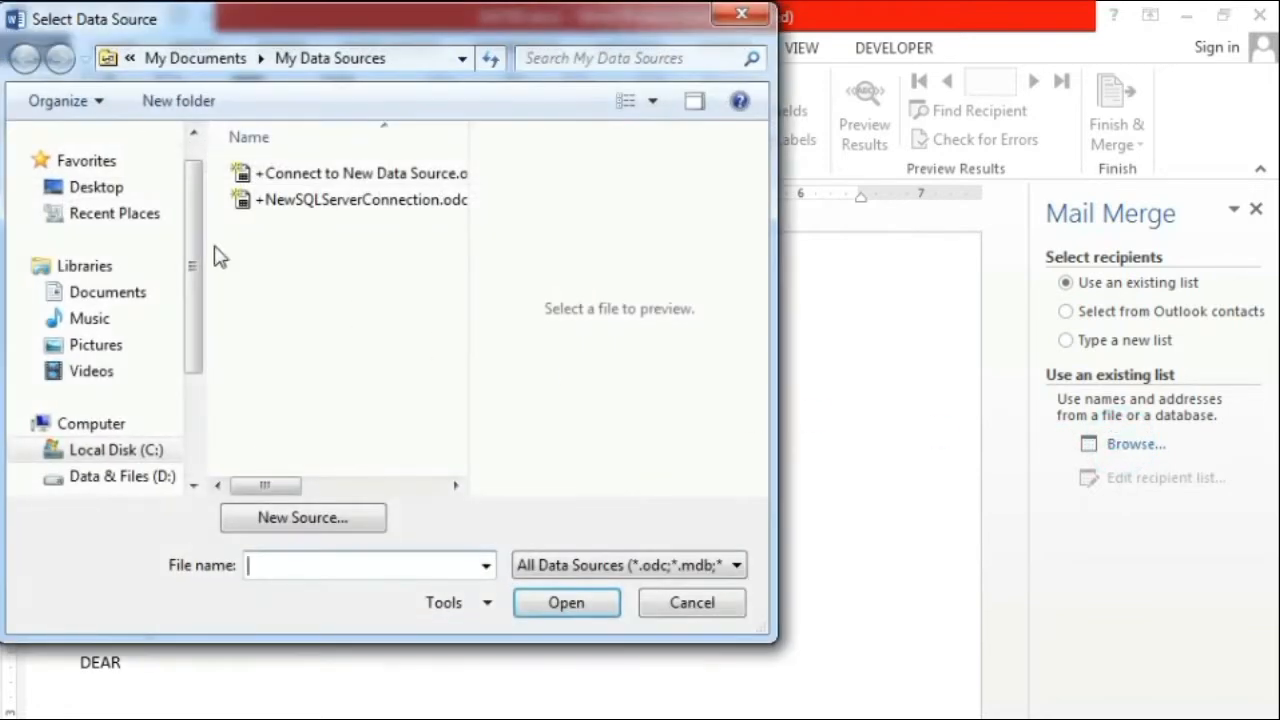
{"action": "left_click", "coordinate": [102, 188]}
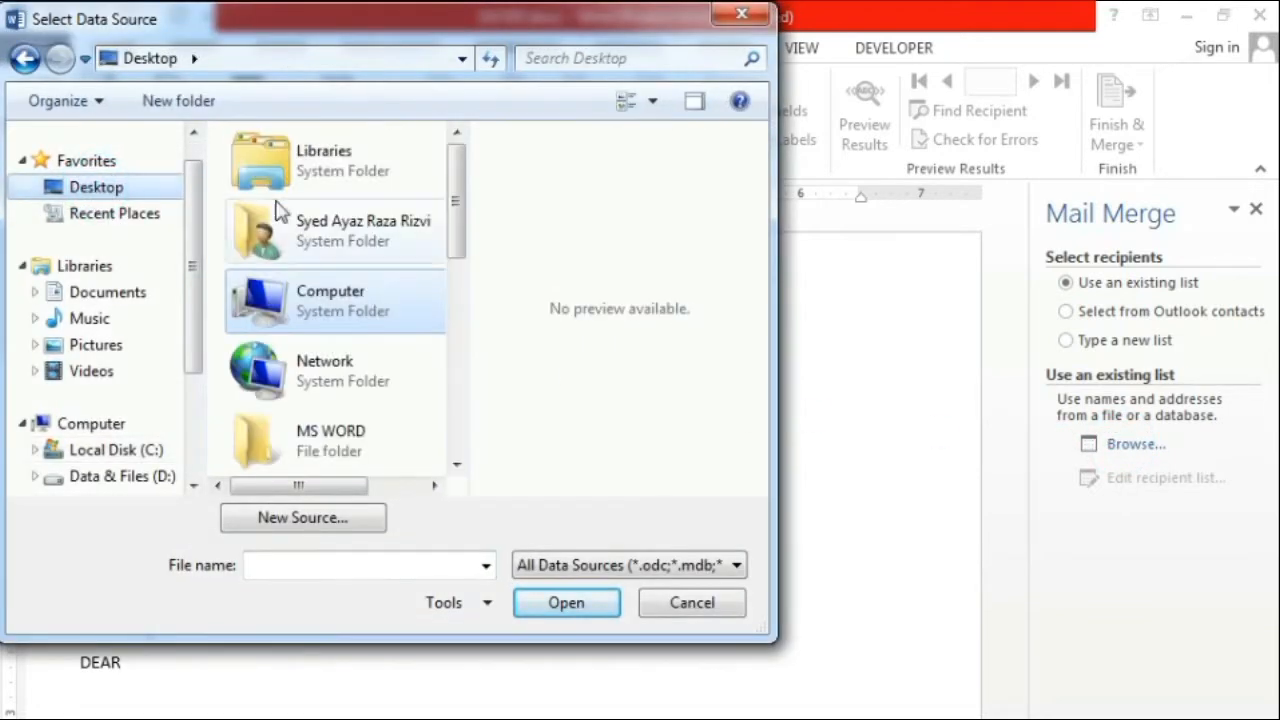
{"action": "left_click_drag", "start_coordinate": [457, 194], "coordinate": [460, 337]}
{"action": "left_click", "coordinate": [365, 309]}
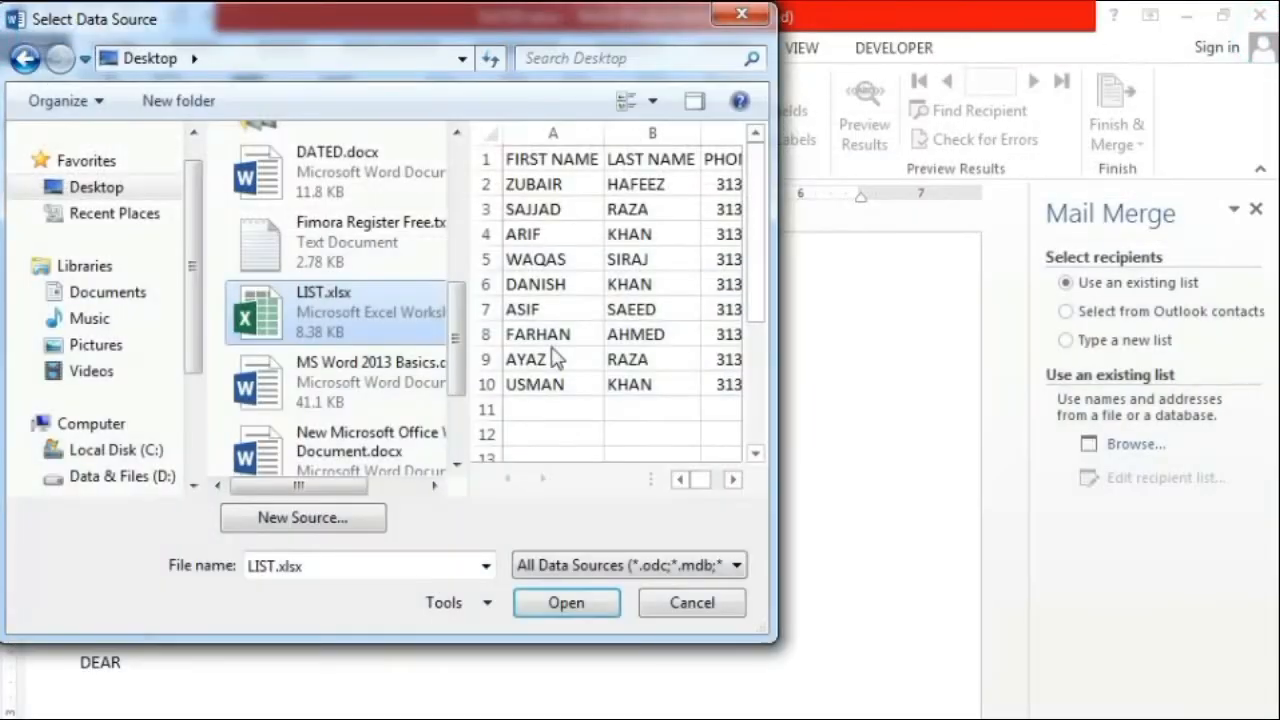
{"action": "left_click", "coordinate": [535, 605]}
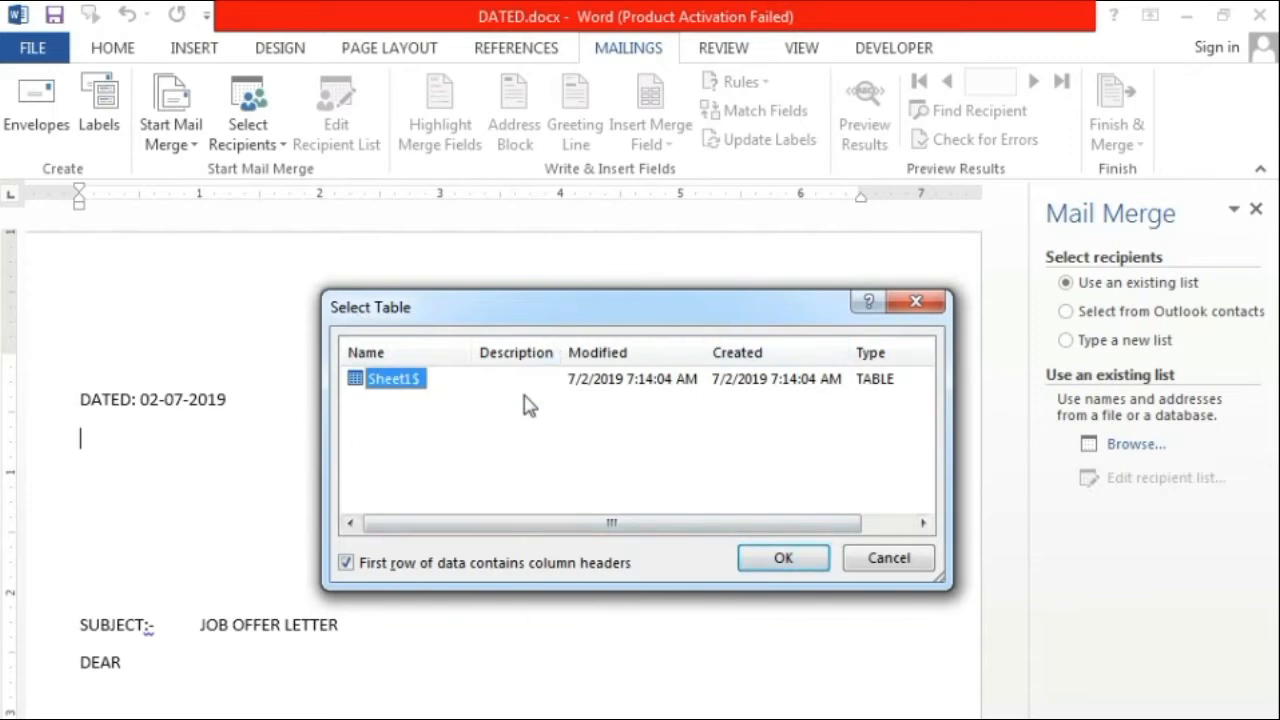
{"action": "left_click", "coordinate": [783, 558]}
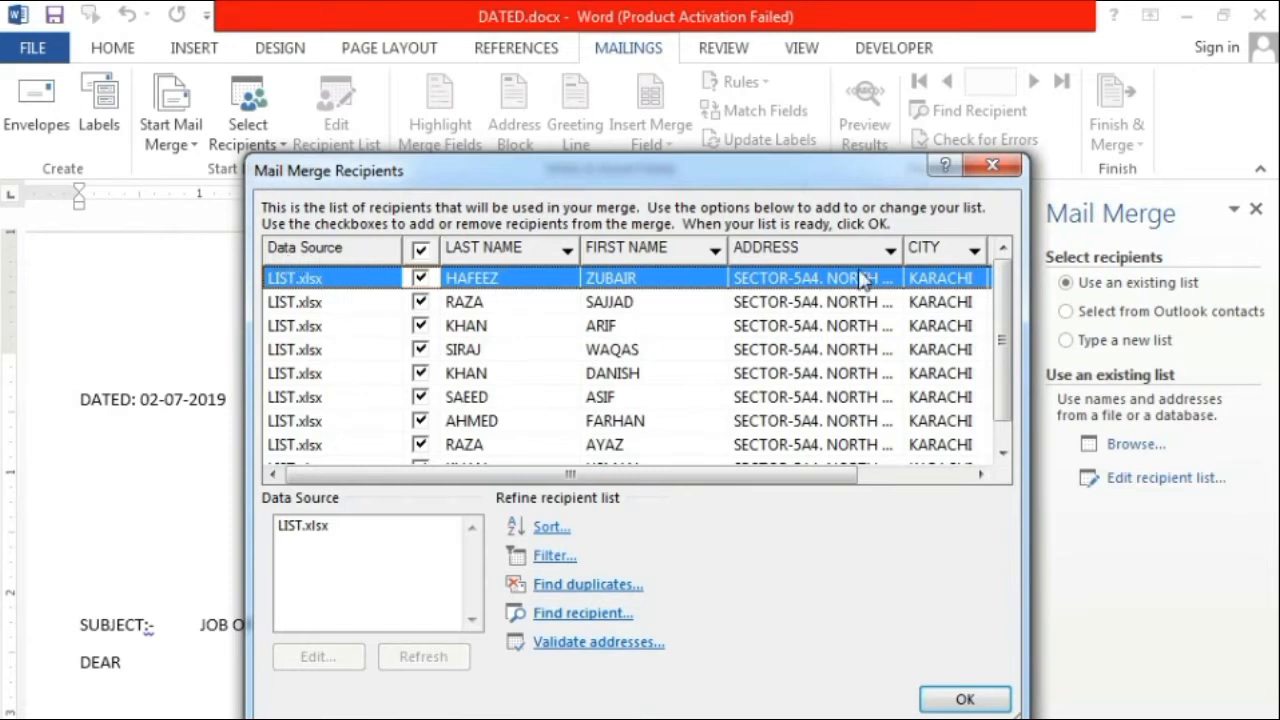
- Try limiting the merge by clearing all recipients and including only the first, fourth and seventh entries
{"action": "left_click_drag", "start_coordinate": [769, 474], "coordinate": [660, 483]}
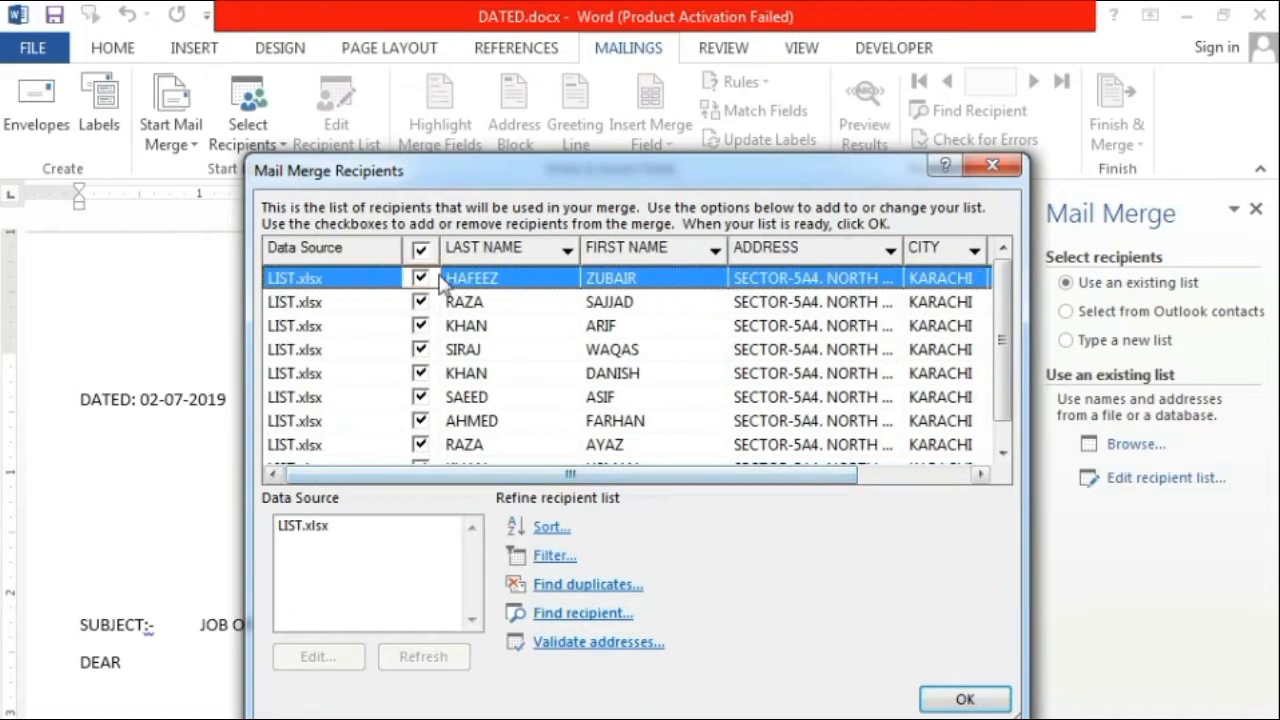
{"action": "left_click", "coordinate": [420, 250]}
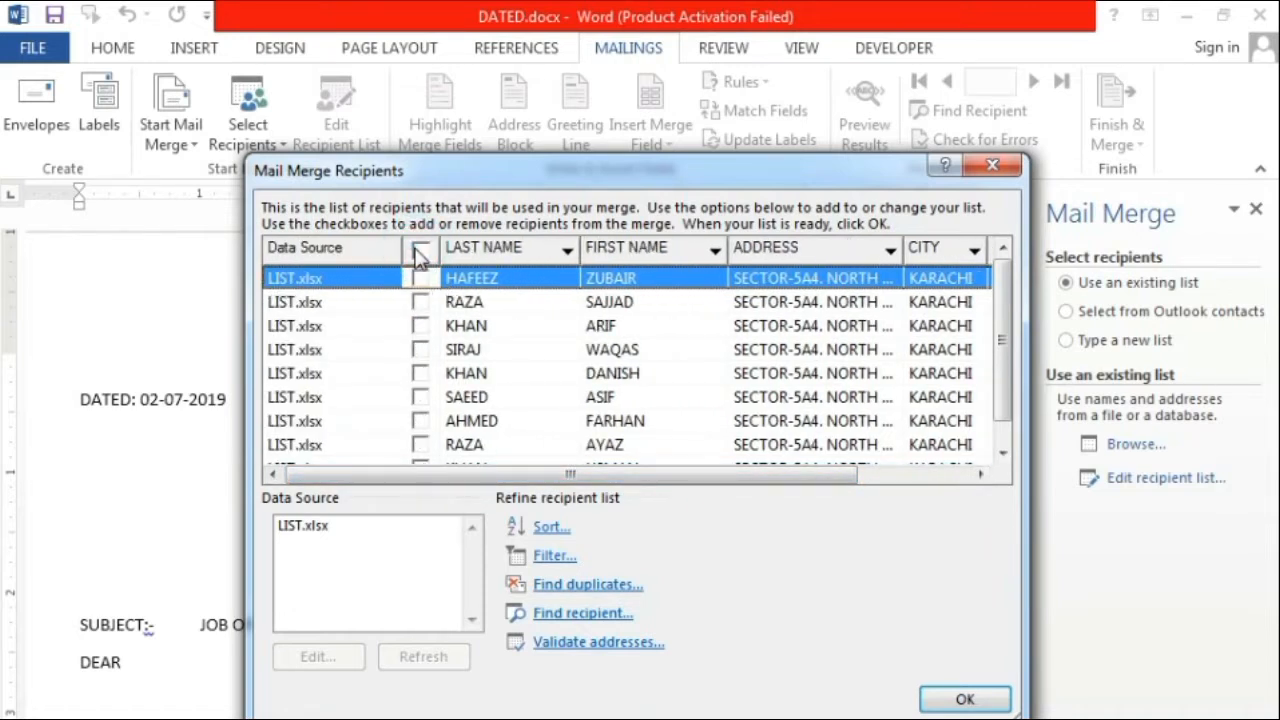
{"action": "left_click", "coordinate": [420, 279]}
{"action": "left_click", "coordinate": [420, 350]}
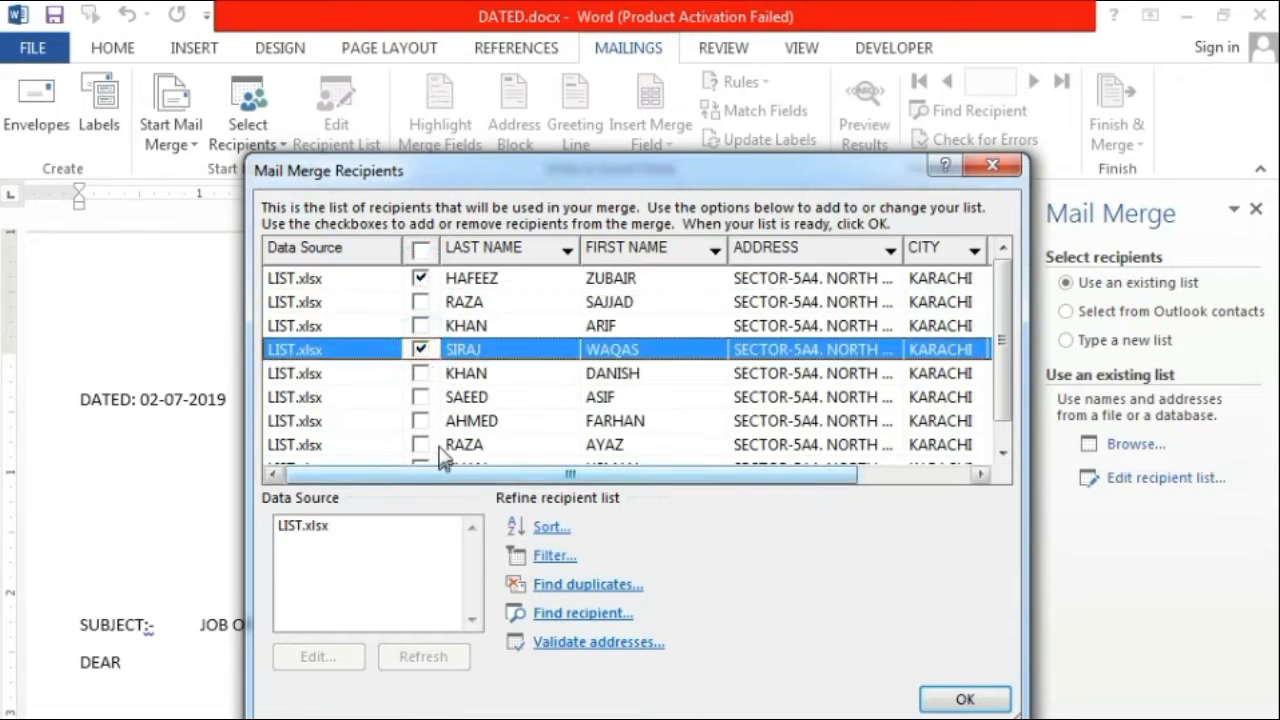
{"action": "left_click", "coordinate": [420, 421]}
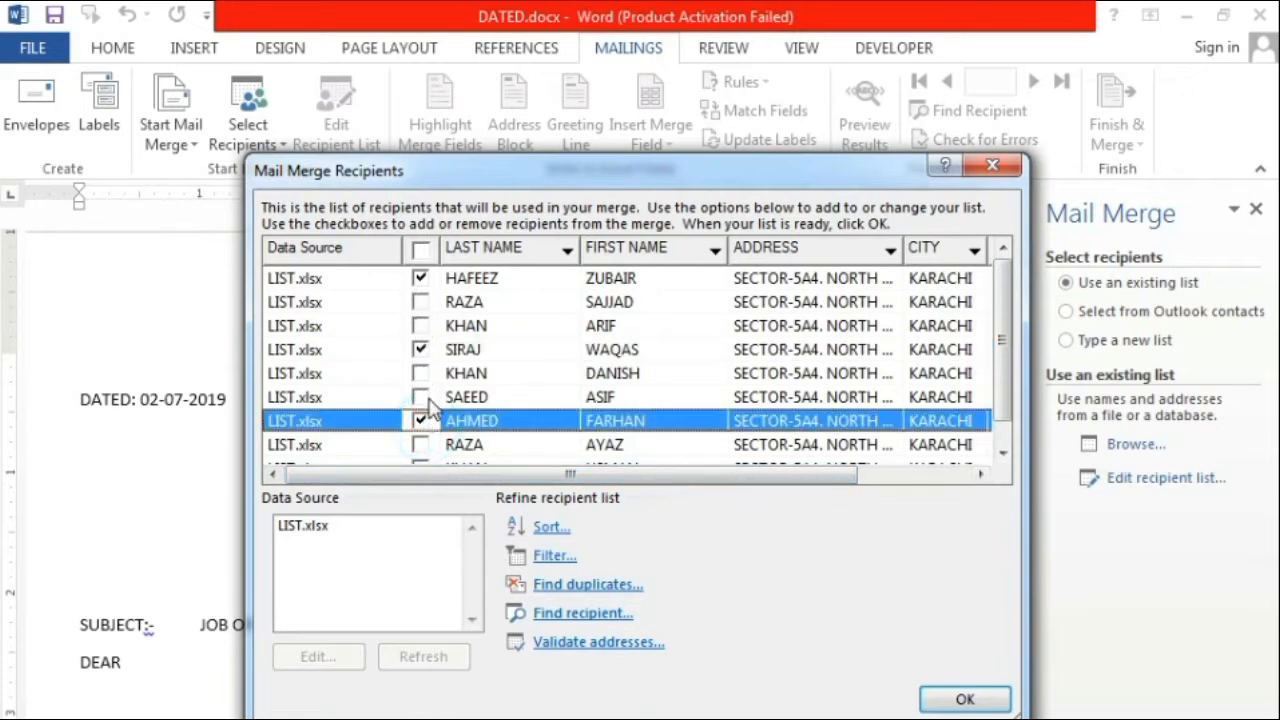
- Include every recipient in the merge and accept the Mail Merge Recipients list
{"action": "left_click", "coordinate": [420, 251]}
{"action": "left_click", "coordinate": [421, 250]}
{"action": "left_click", "coordinate": [421, 251]}
{"action": "left_click", "coordinate": [945, 698]}
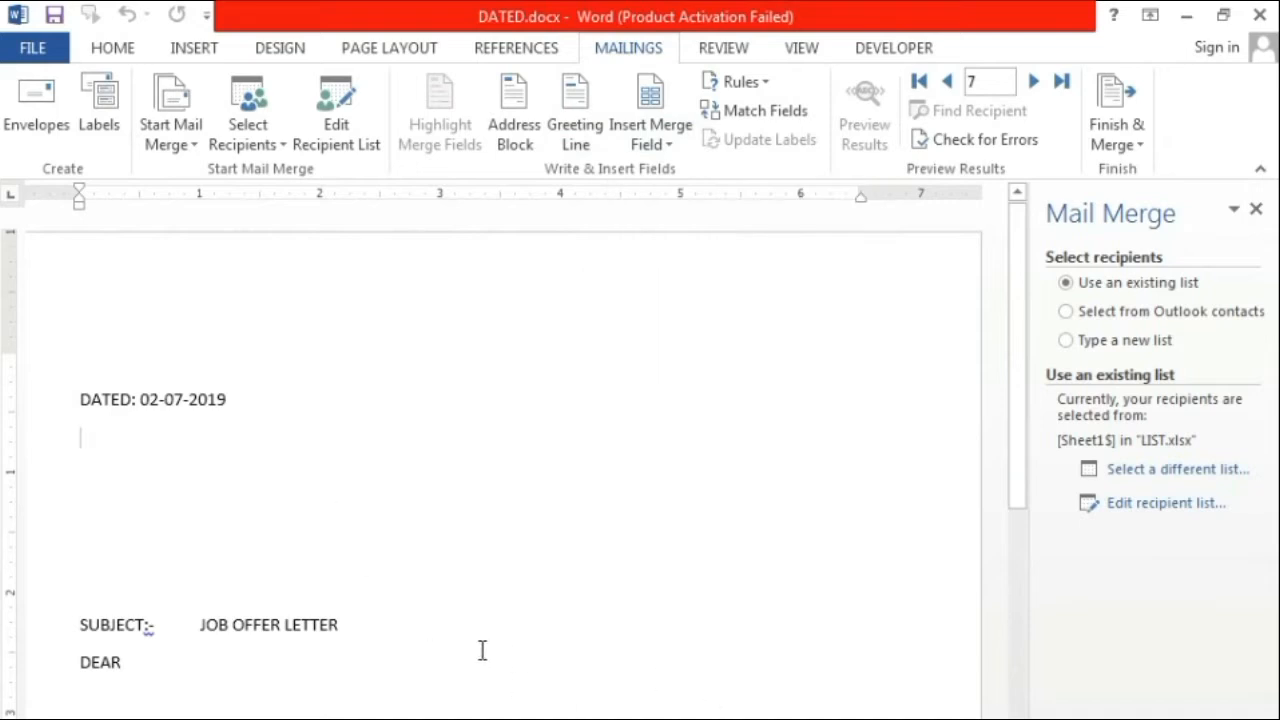
- Insert the FIRST_NAME merge field on the blank line below the date
{"action": "left_click", "coordinate": [670, 146]}
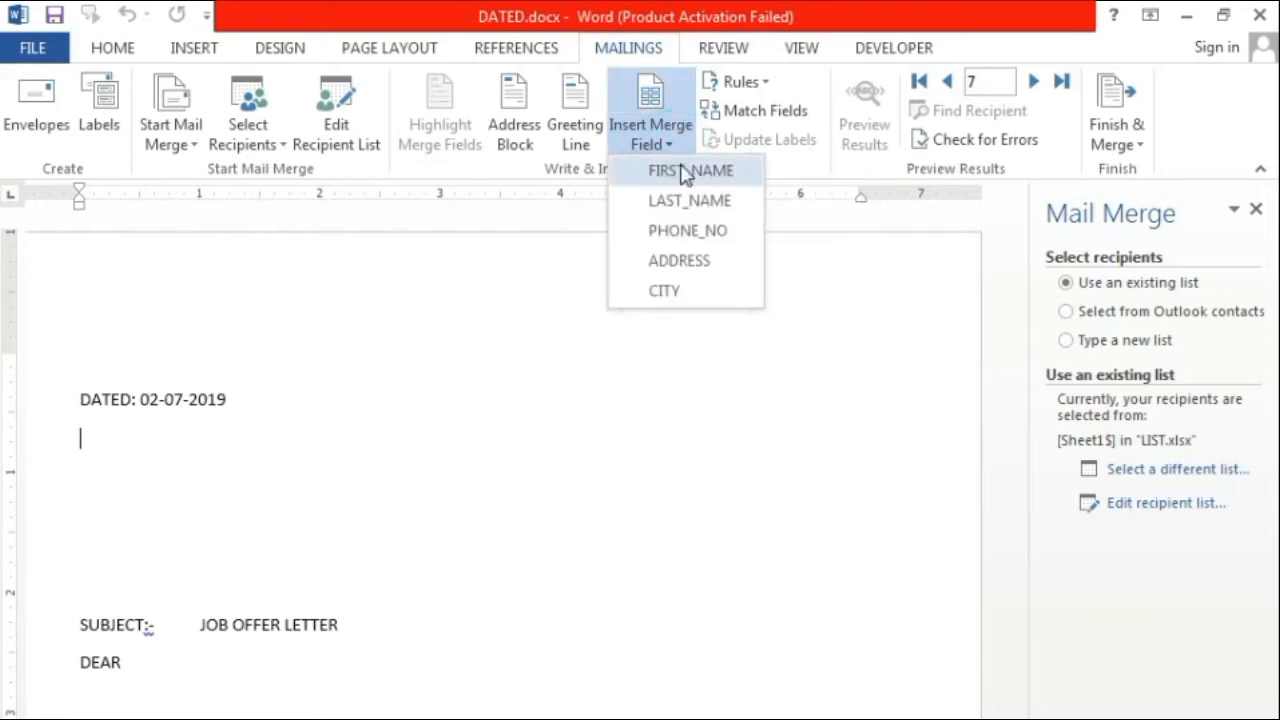
{"action": "left_click", "coordinate": [703, 180]}
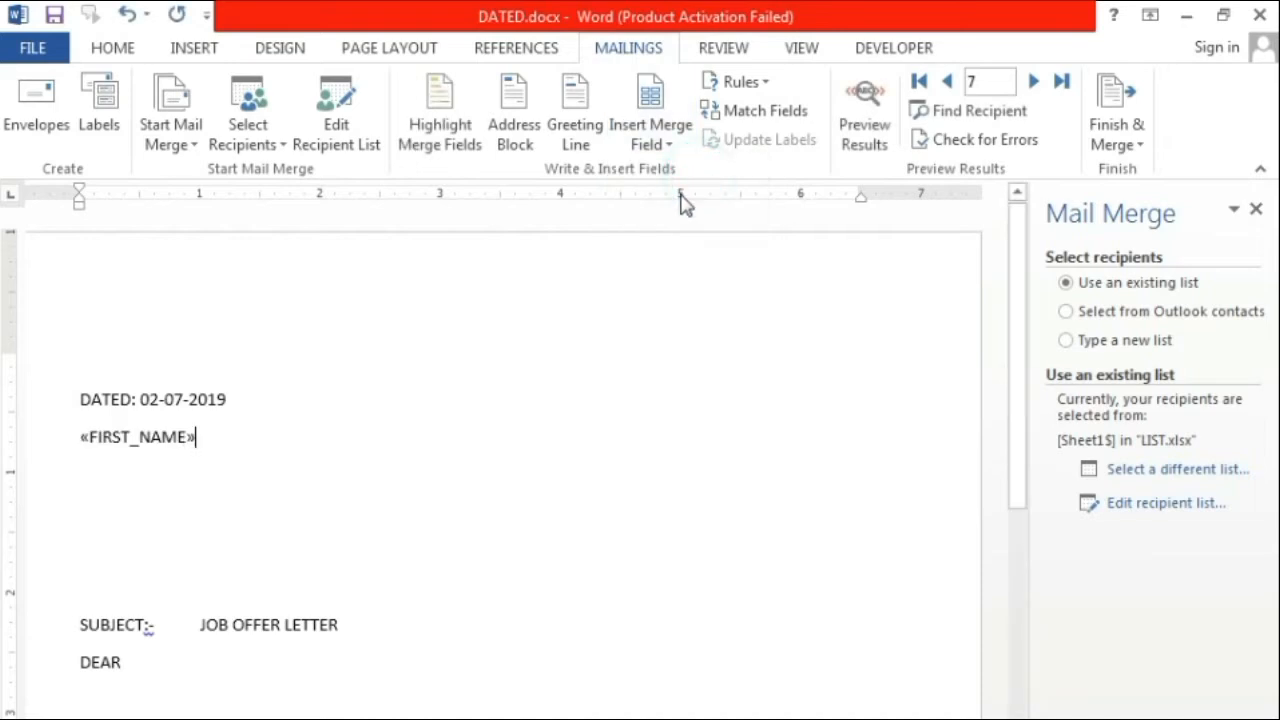
- Insert the LAST_NAME merge field beside the first name and the PHONE_NO field on a new line below
{"action": "left_click", "coordinate": [651, 136]}
{"action": "left_click", "coordinate": [690, 201]}
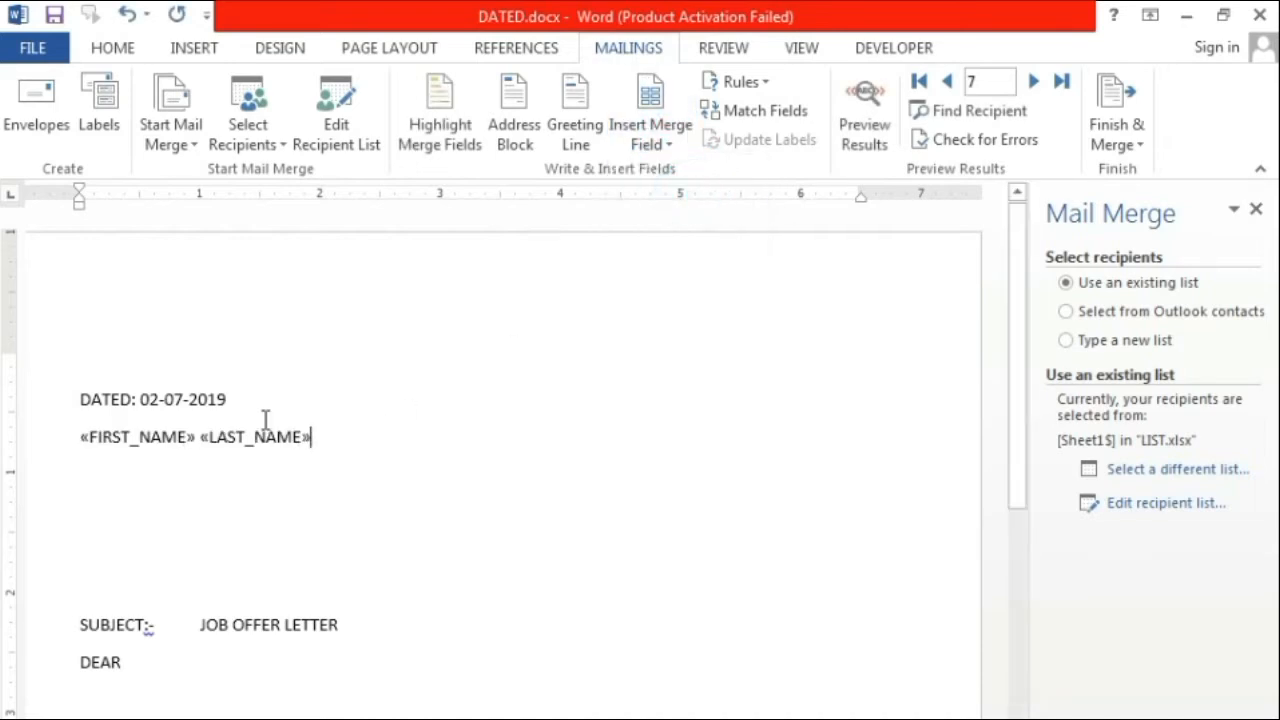
{"action": "key", "text": "Return"}
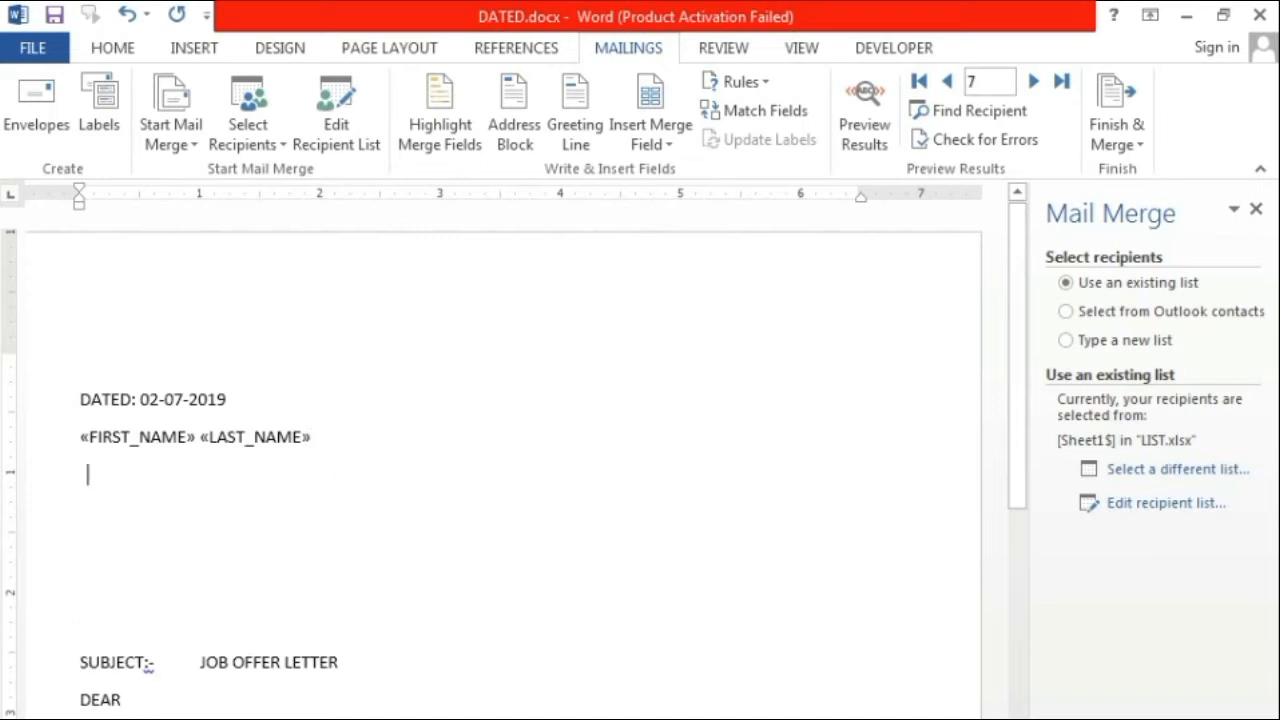
{"action": "left_click", "coordinate": [651, 144]}
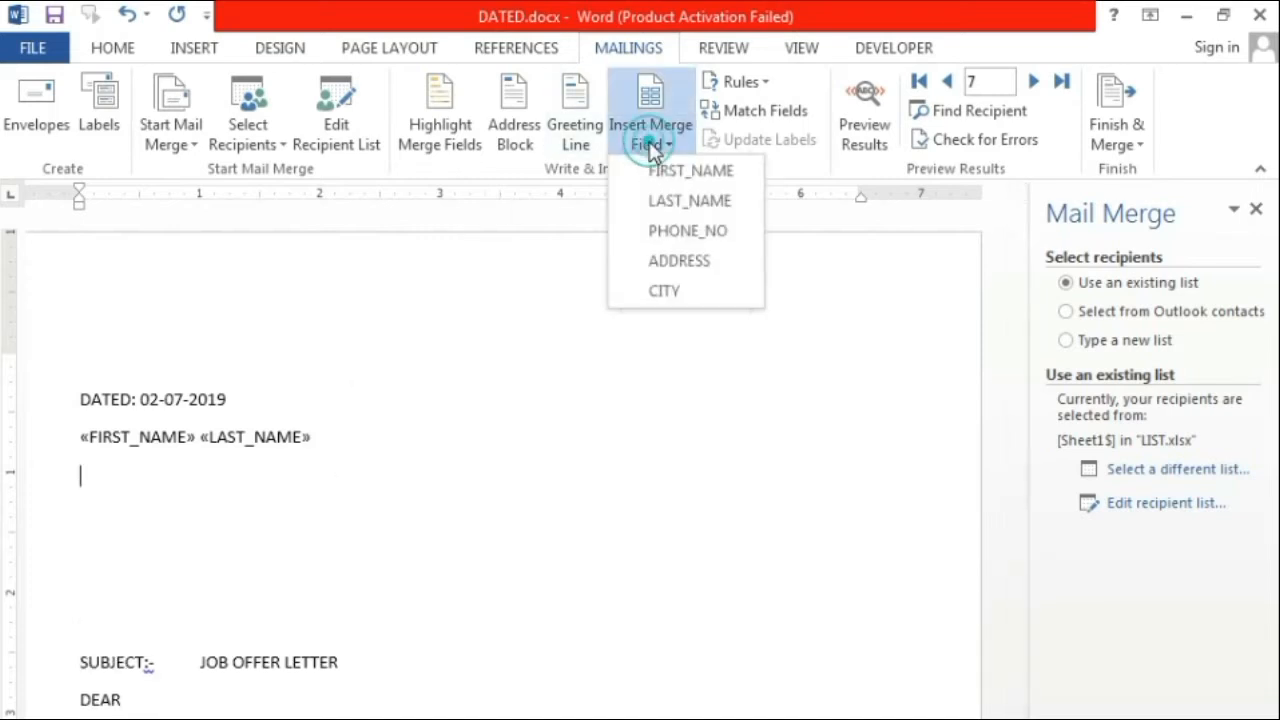
{"action": "left_click", "coordinate": [710, 232]}
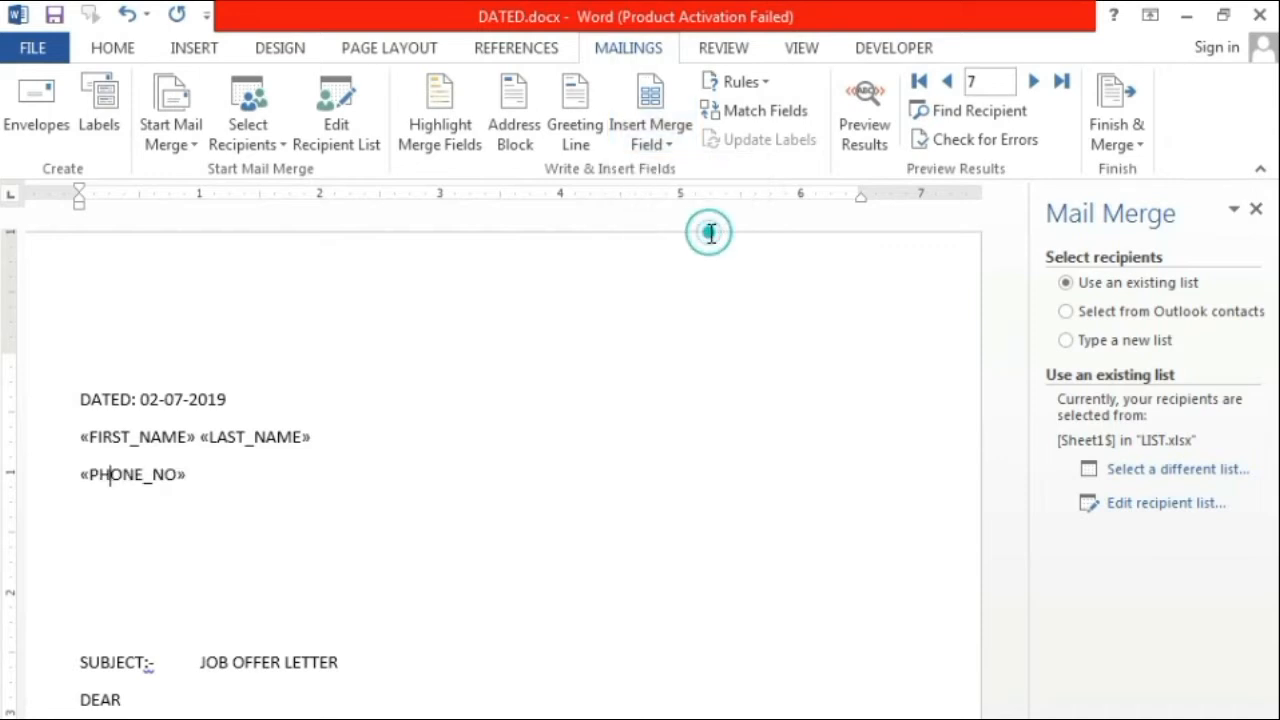
- Insert the ADDRESS and CITY merge fields, each on its own line below the phone number field
{"action": "key", "text": "Return"}
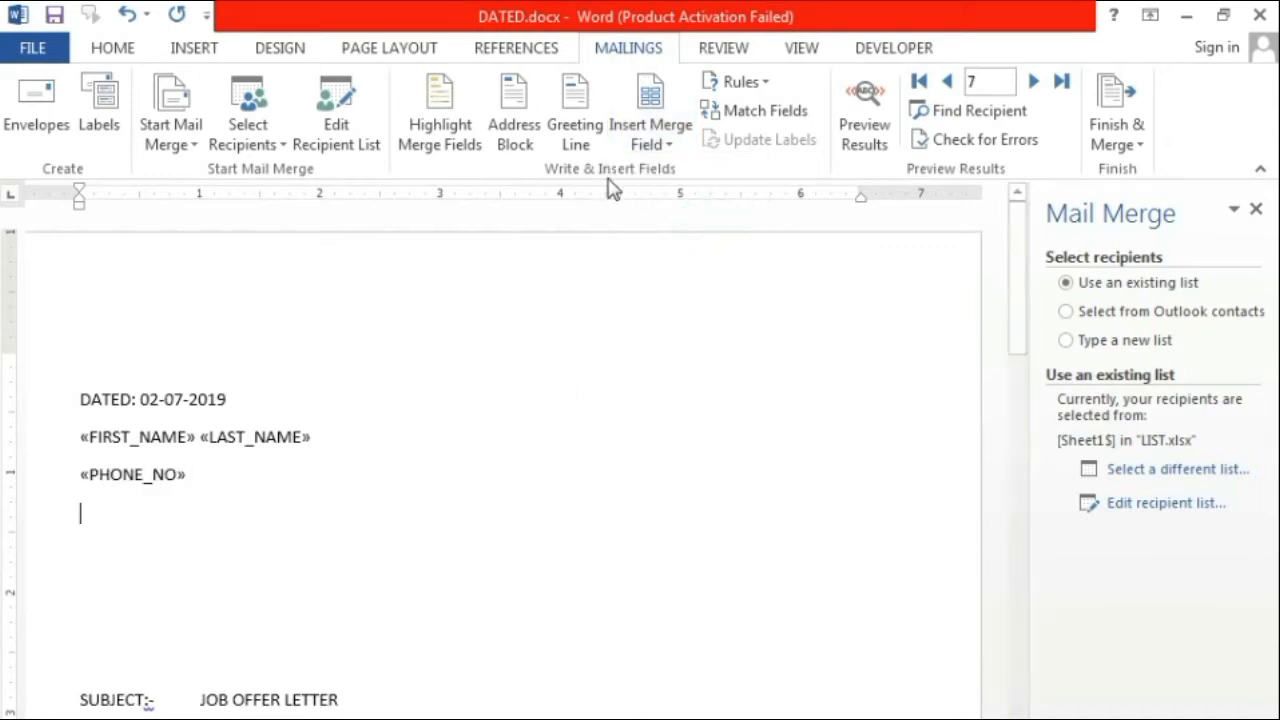
{"action": "left_click", "coordinate": [663, 136]}
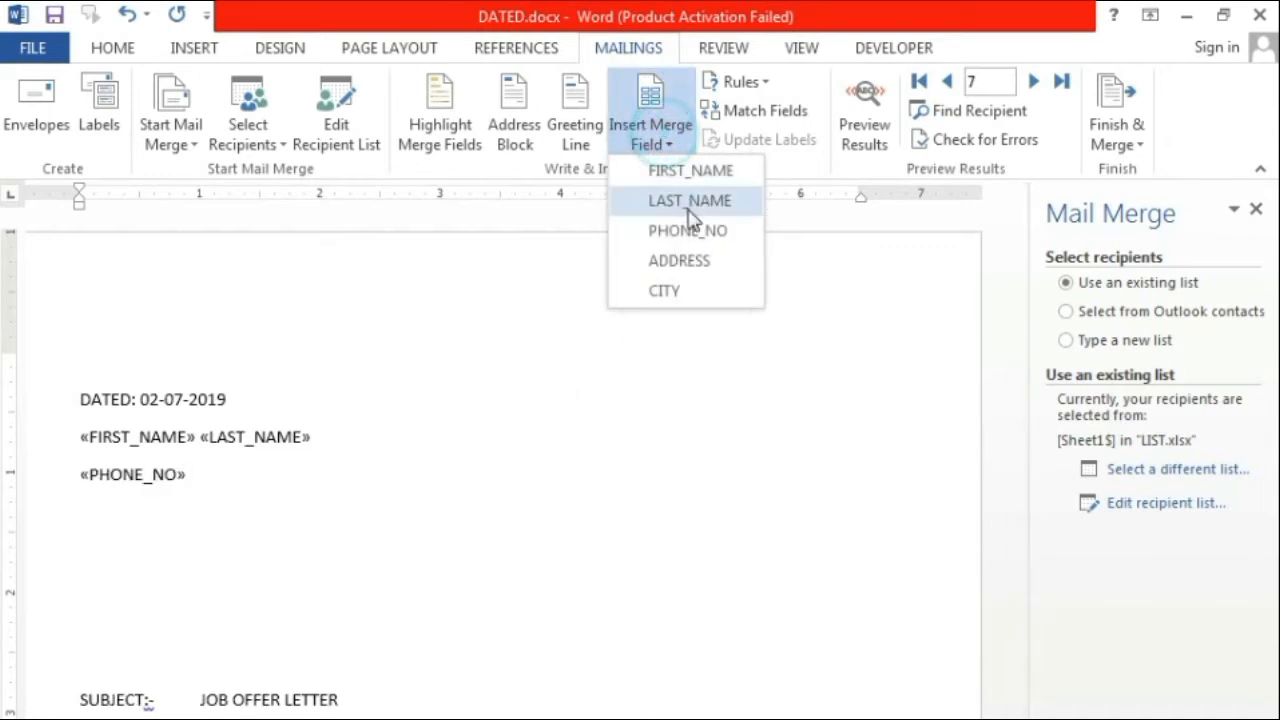
{"action": "left_click", "coordinate": [705, 260]}
{"action": "key", "text": "Return"}
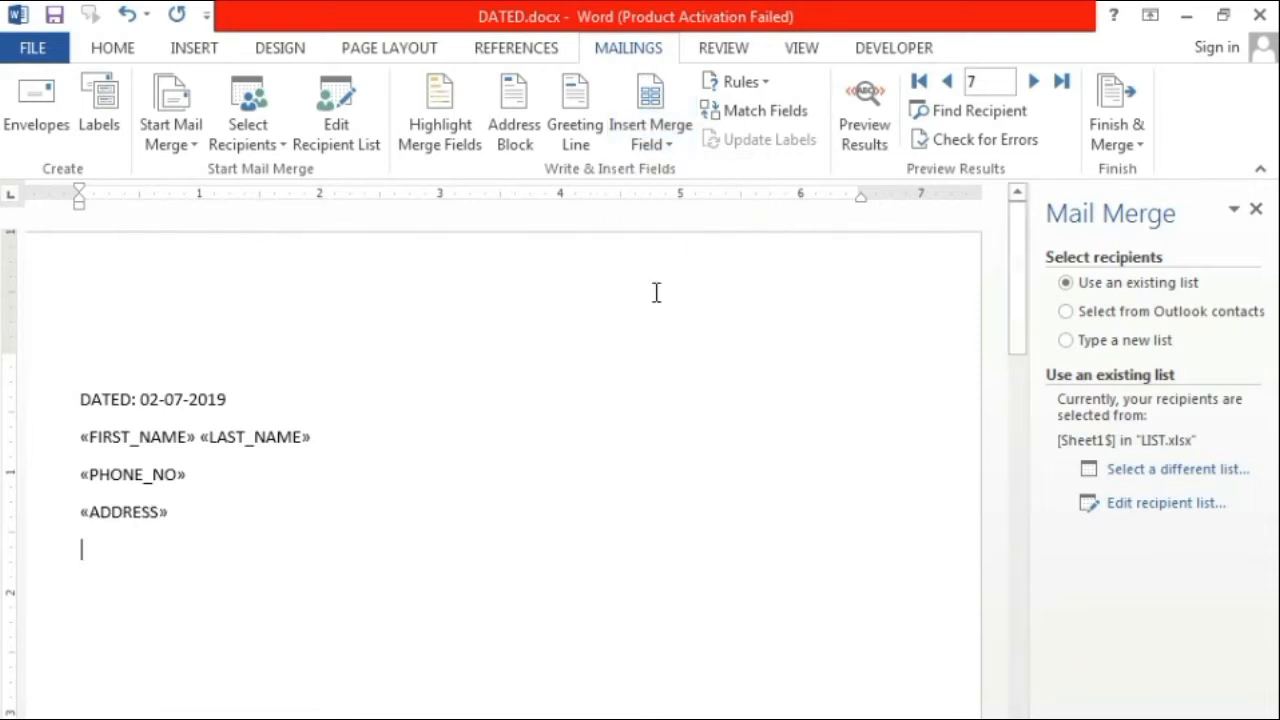
{"action": "left_click", "coordinate": [655, 143]}
{"action": "left_click", "coordinate": [680, 291]}
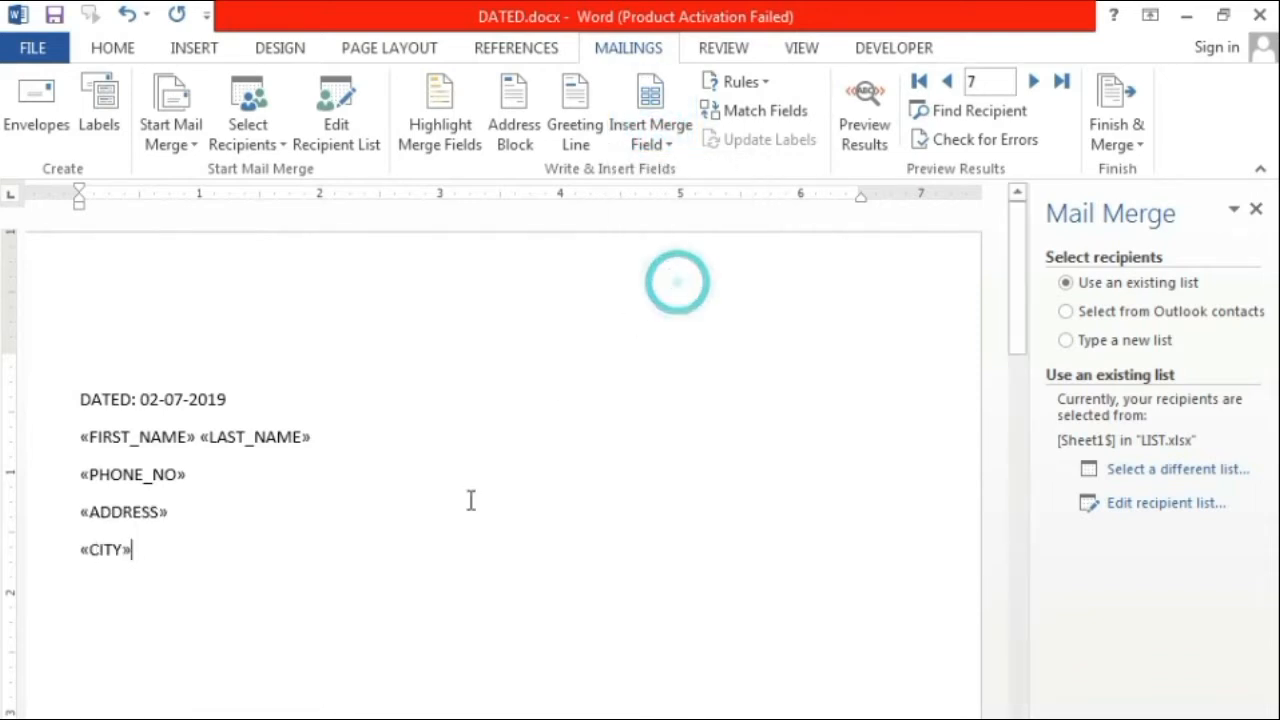
{"action": "left_click", "coordinate": [147, 580]}
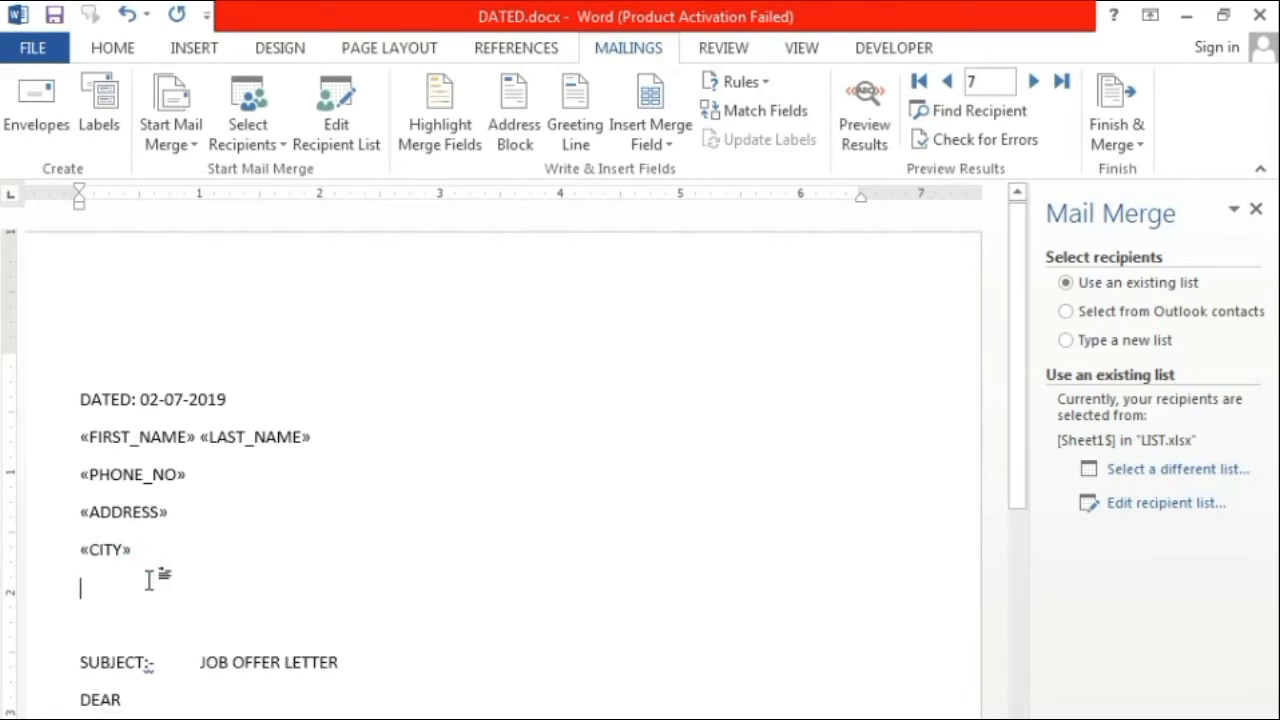
- Insert the FIRST_NAME and LAST_NAME merge fields after DEAR in the salutation
{"action": "left_click", "coordinate": [140, 702]}
{"action": "left_click", "coordinate": [655, 150]}
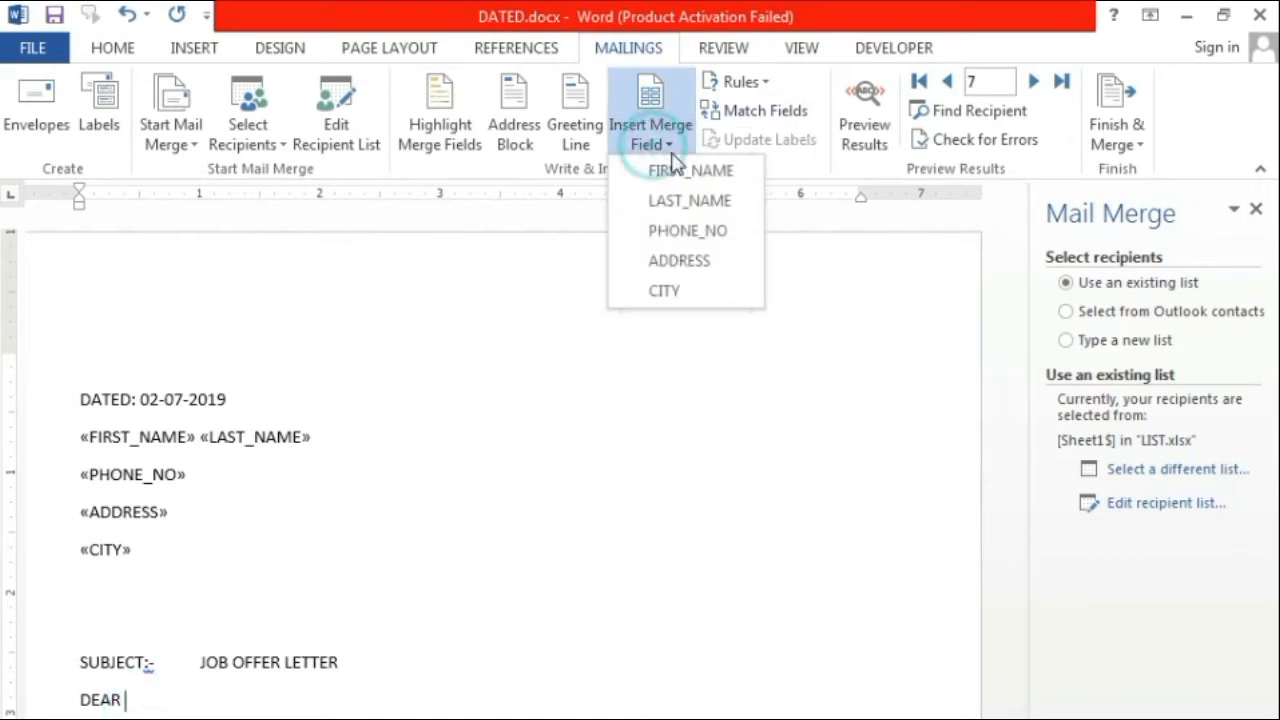
{"action": "left_click", "coordinate": [697, 174]}
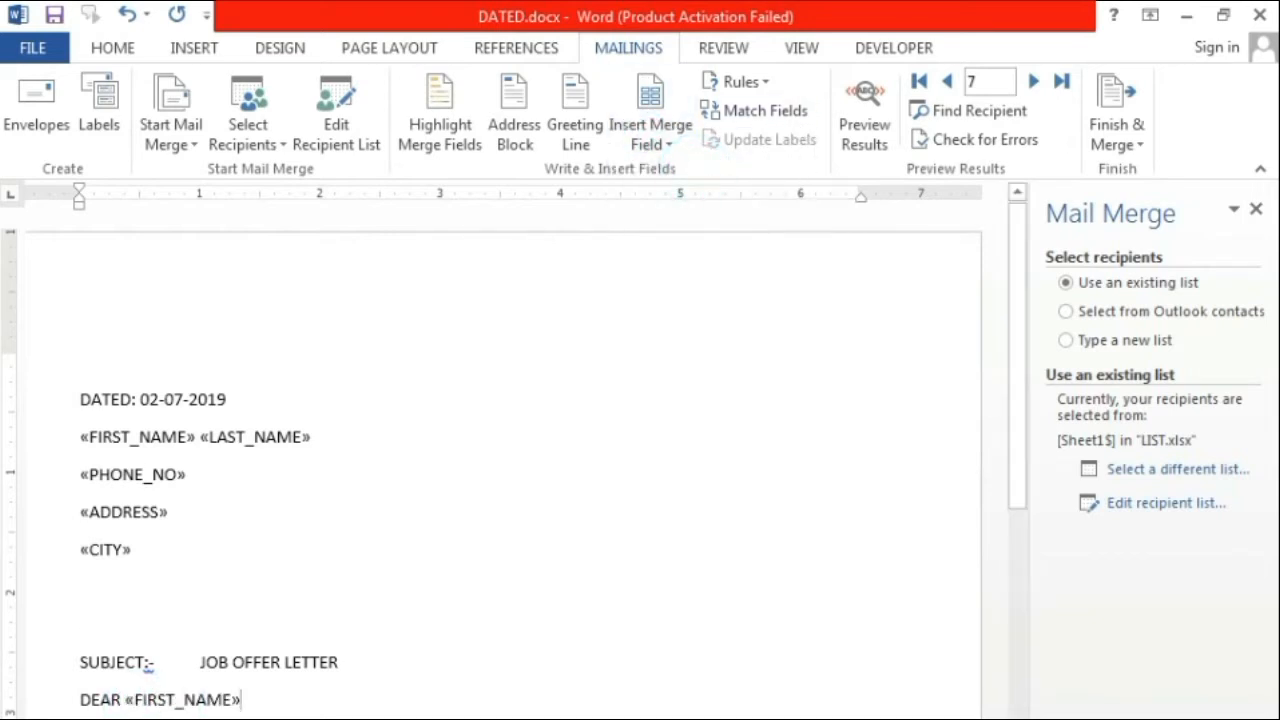
{"action": "left_click", "coordinate": [654, 144]}
{"action": "left_click", "coordinate": [688, 201]}
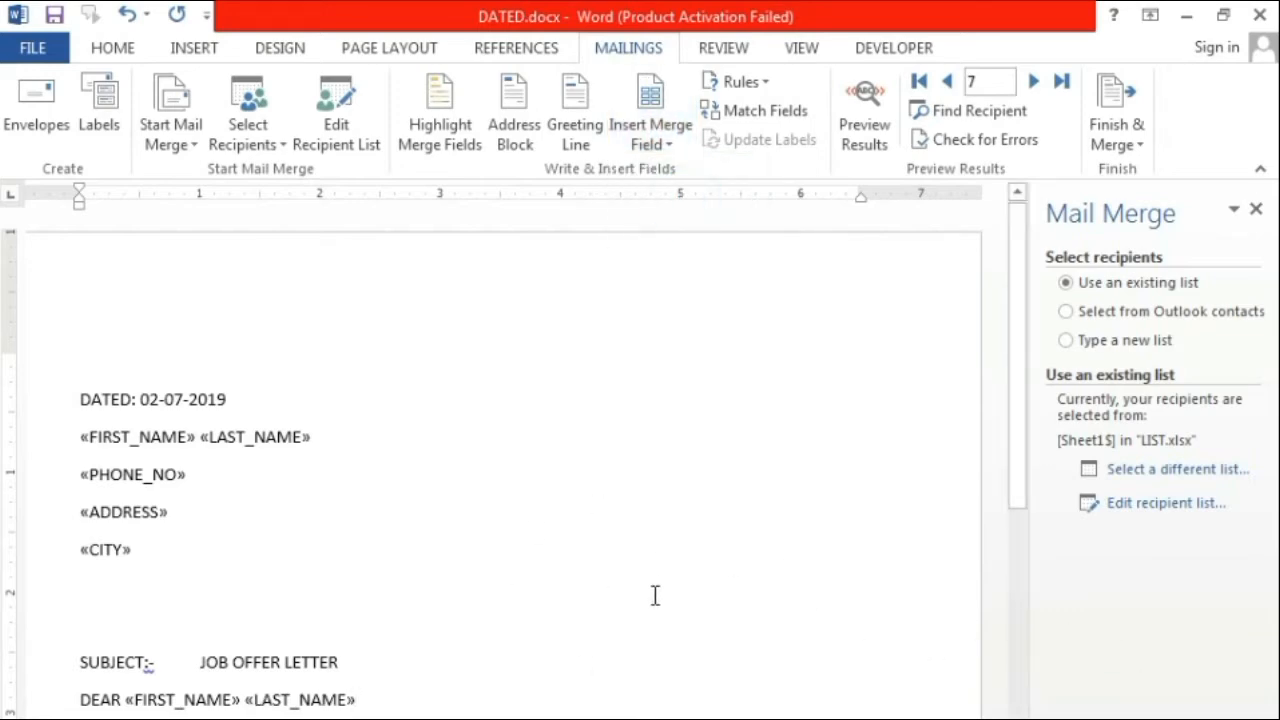
- Advance the mail merge wizard through writing and previewing the letters to the Complete the merge stage
{"action": "left_click_drag", "start_coordinate": [1020, 352], "coordinate": [1000, 323]}
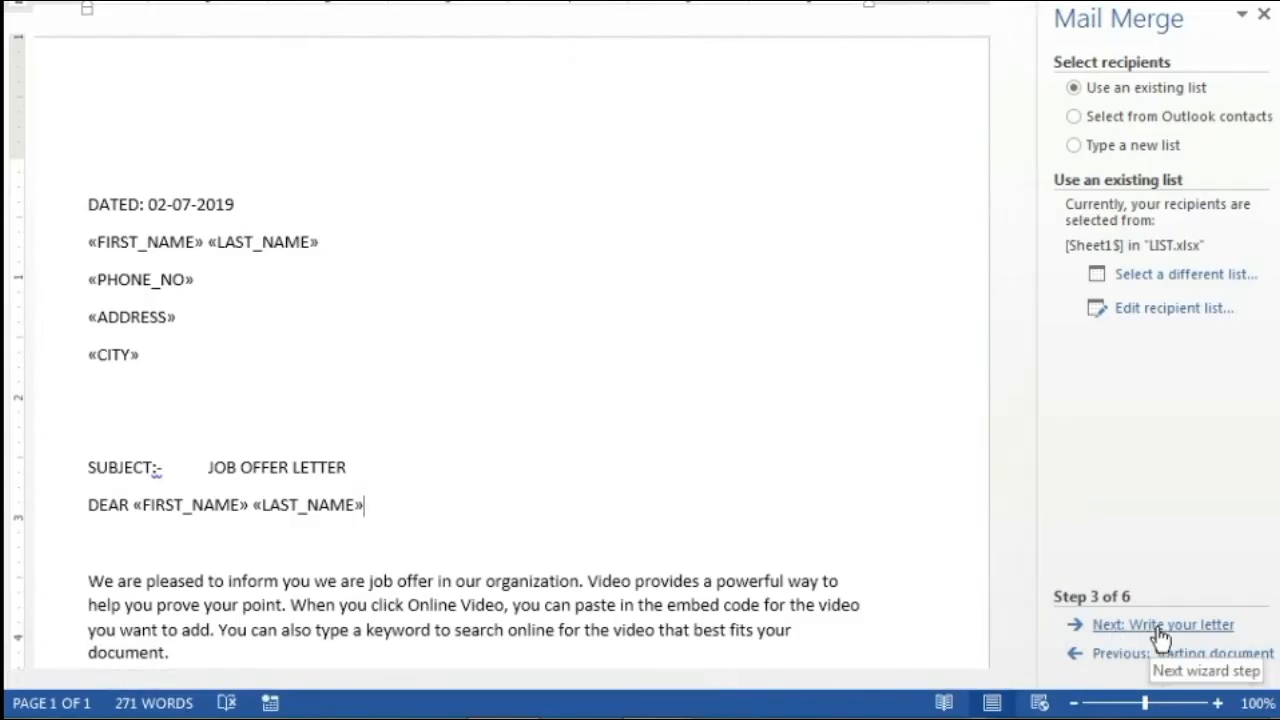
{"action": "left_click", "coordinate": [1160, 626]}
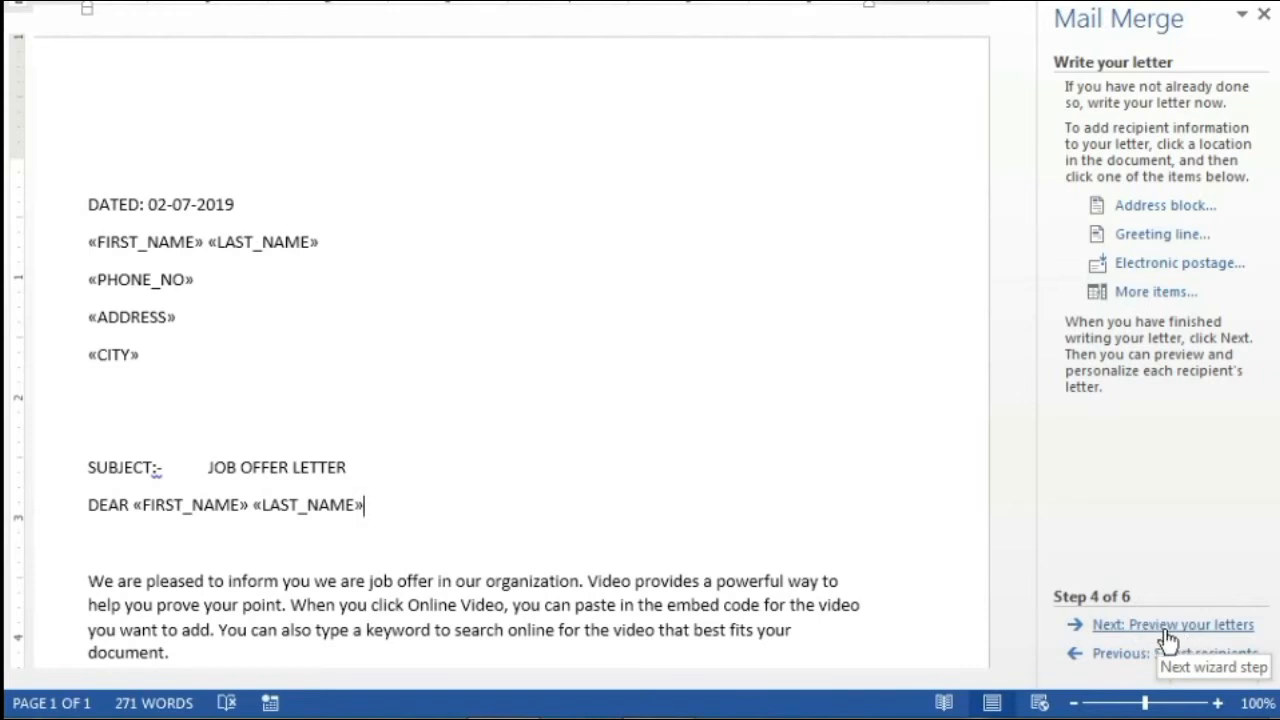
{"action": "left_click", "coordinate": [1166, 628]}
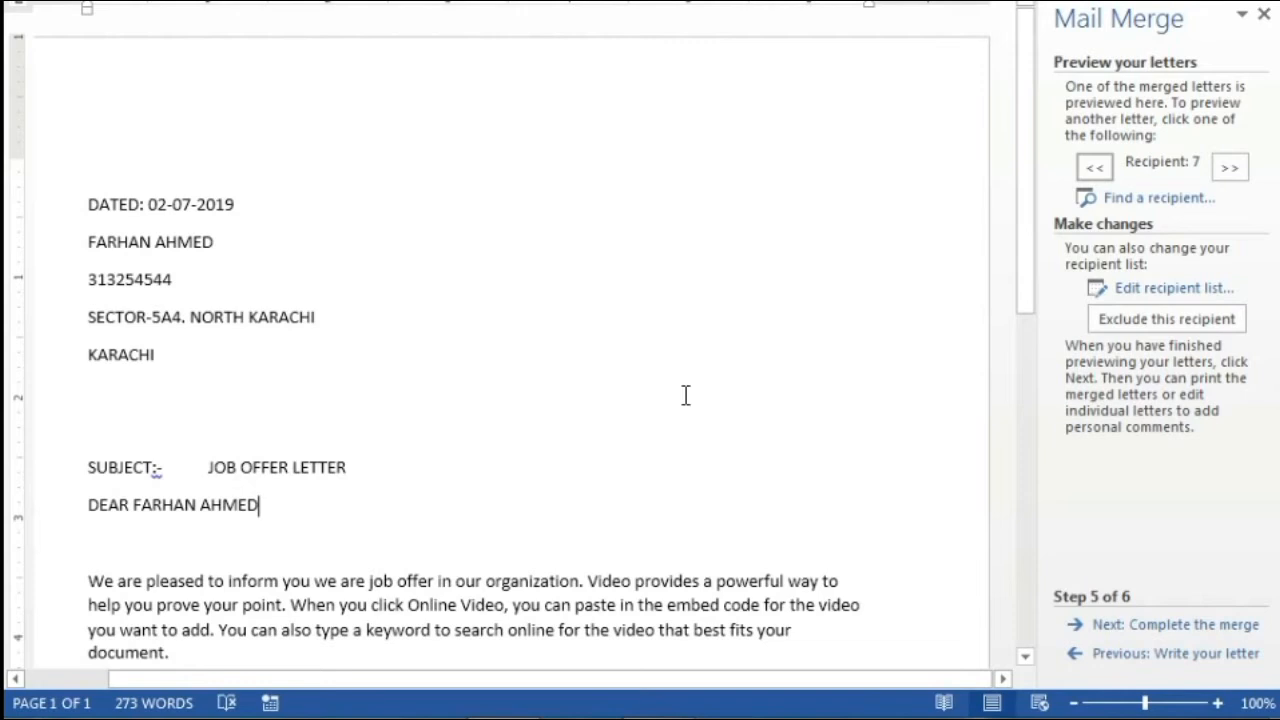
{"action": "left_click", "coordinate": [1157, 625]}
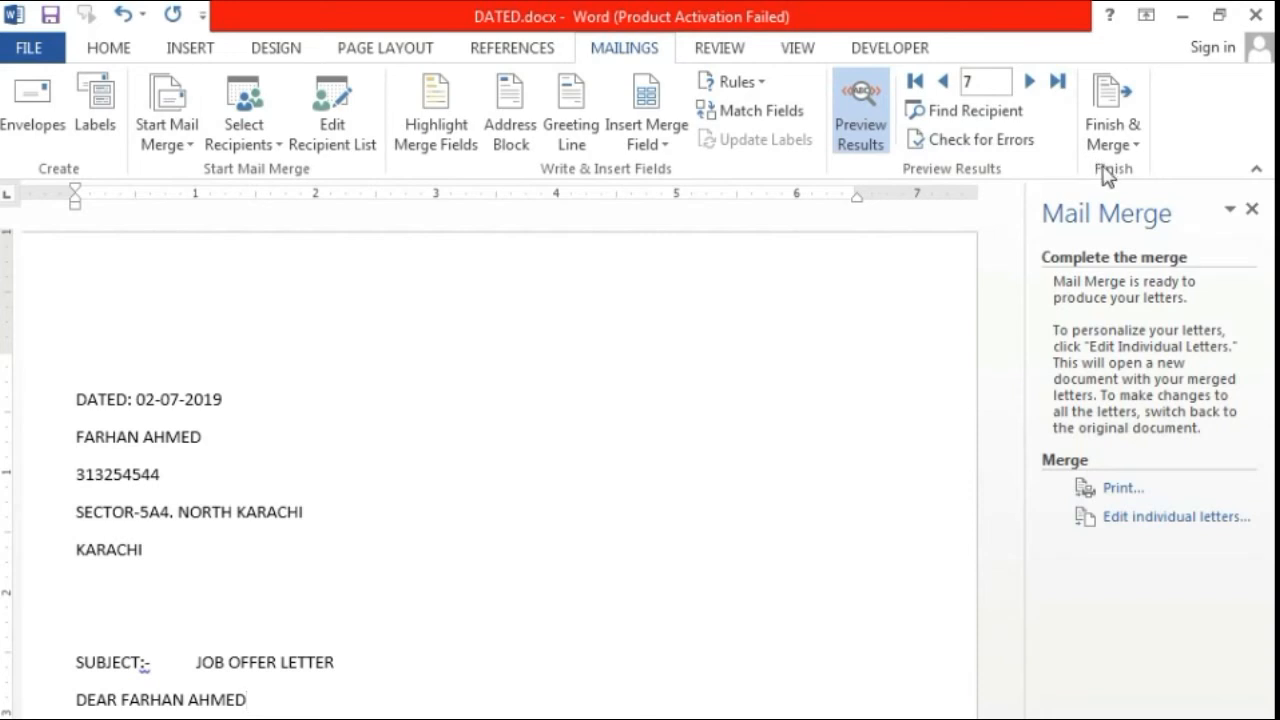
{"action": "left_click", "coordinate": [1122, 150]}
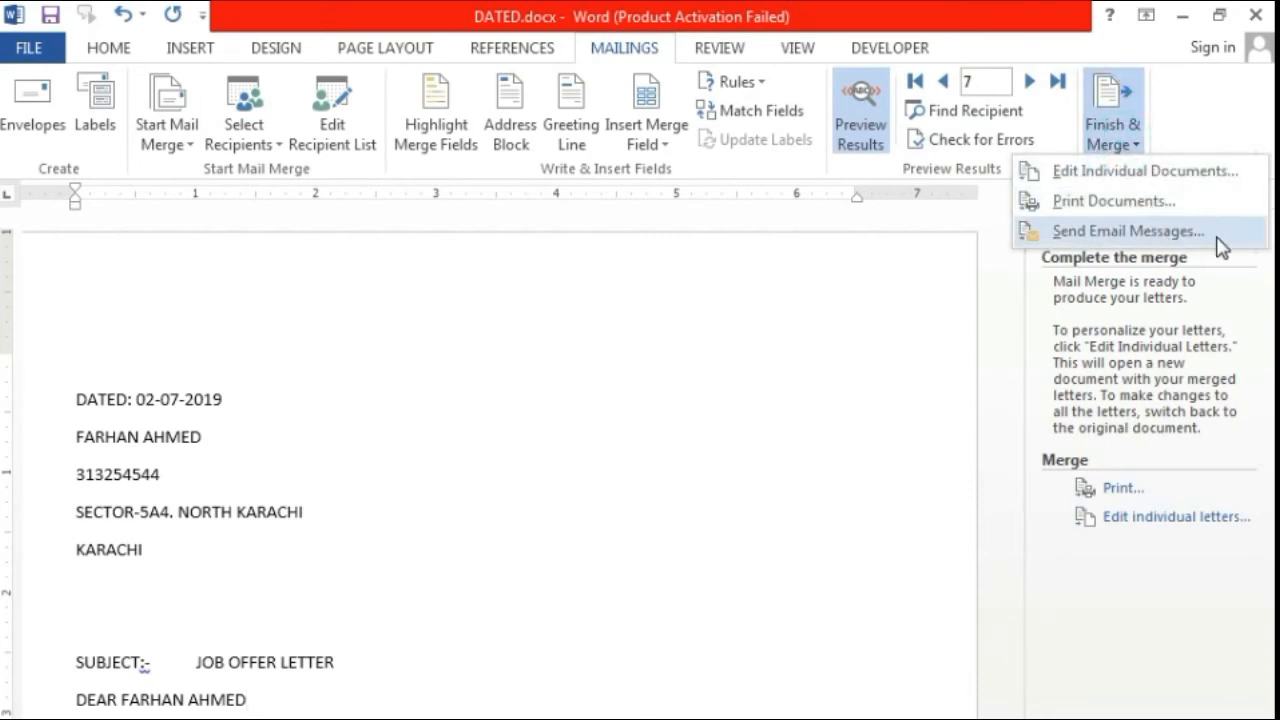
{"action": "left_click", "coordinate": [1116, 232]}
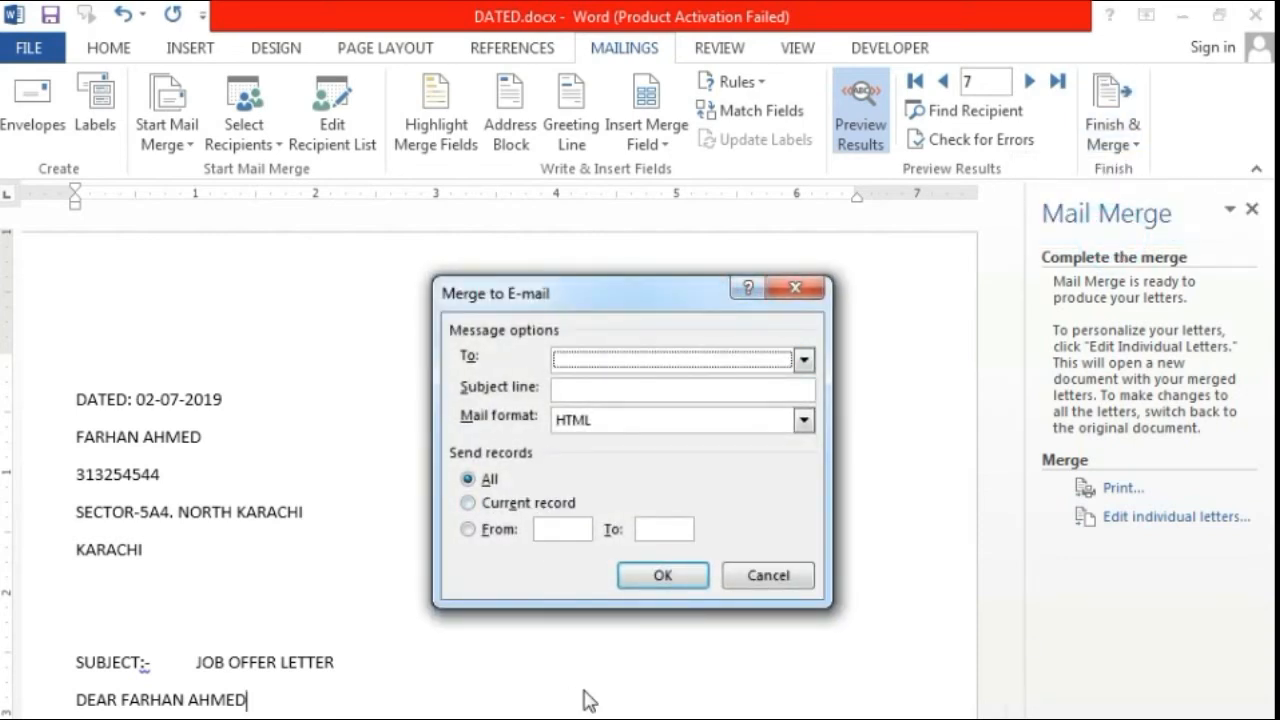
{"action": "left_click", "coordinate": [765, 576]}
- Finish the merge by generating individual letters in a new document for all records
{"action": "left_click", "coordinate": [1117, 133]}
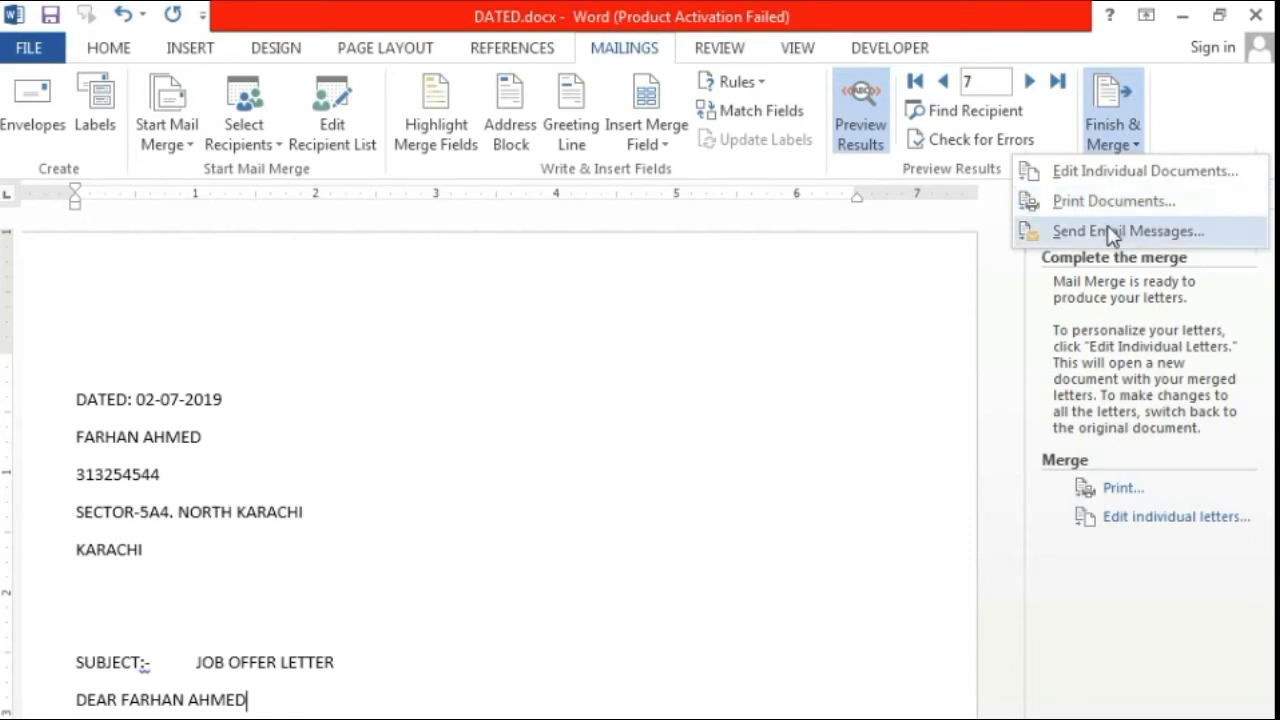
{"action": "left_click", "coordinate": [1192, 180]}
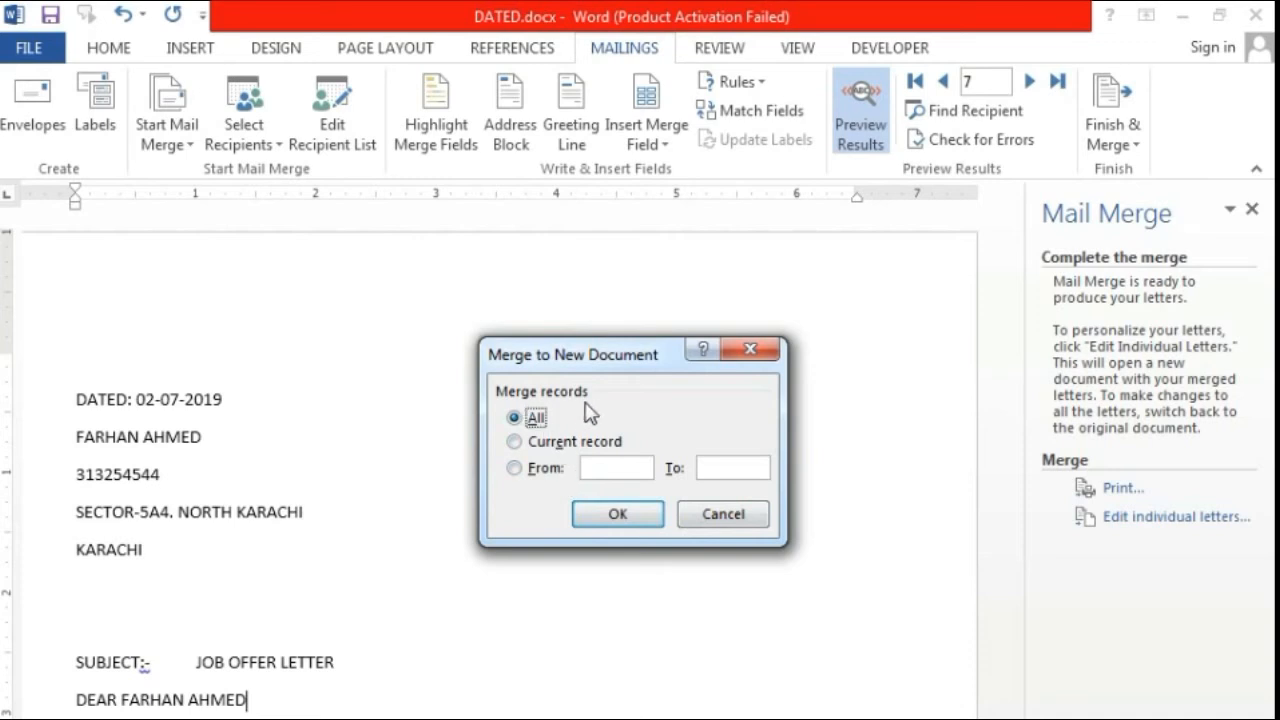
{"action": "left_click", "coordinate": [514, 441]}
{"action": "left_click", "coordinate": [515, 468]}
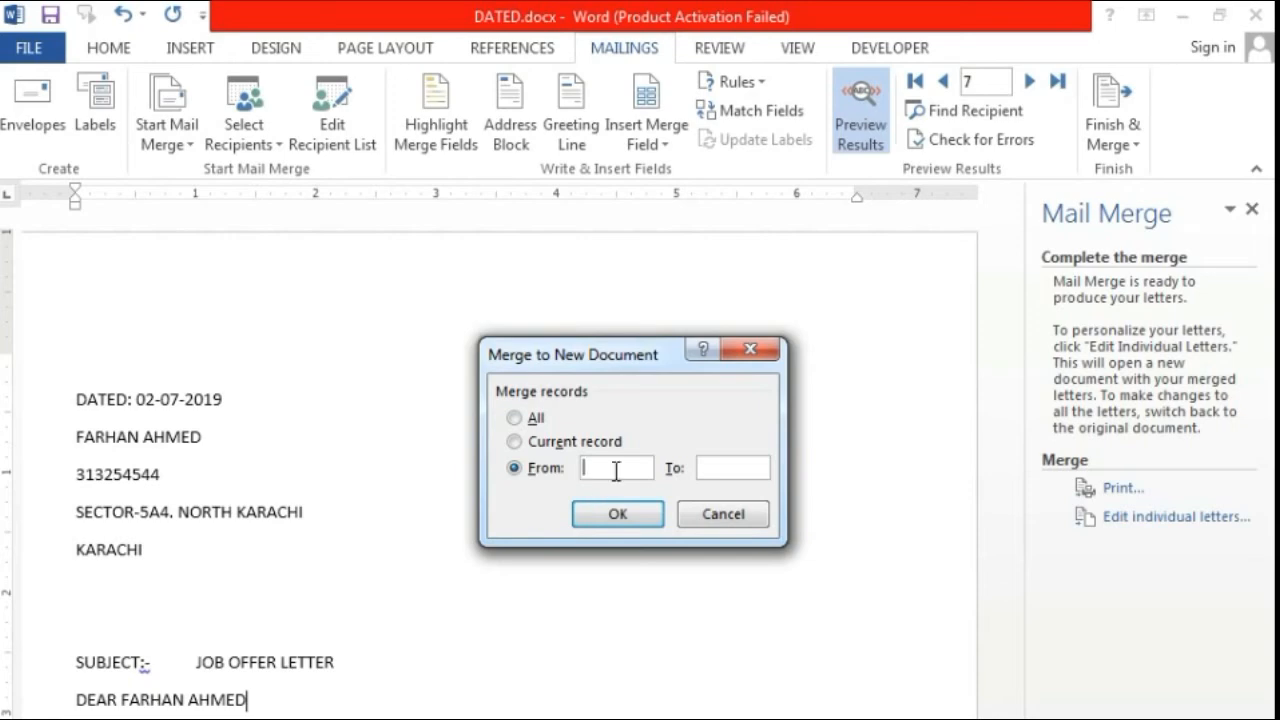
{"action": "left_click", "coordinate": [514, 418]}
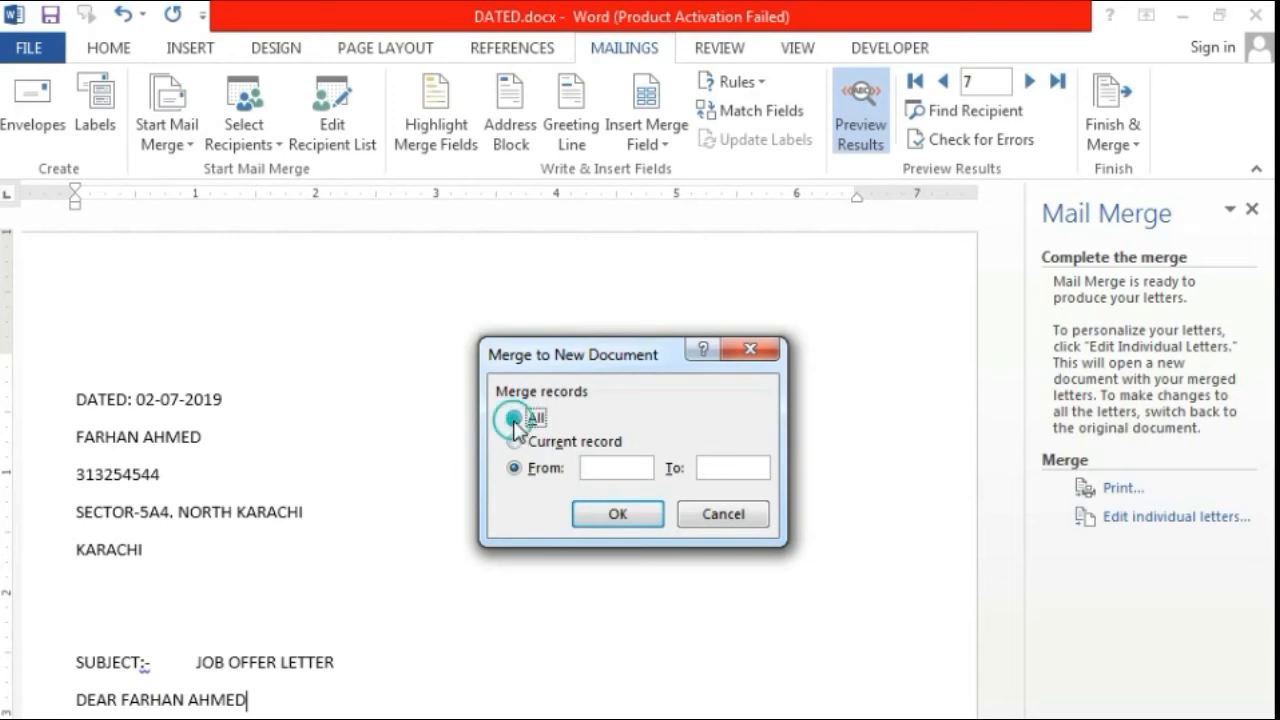
{"action": "left_click", "coordinate": [617, 514]}
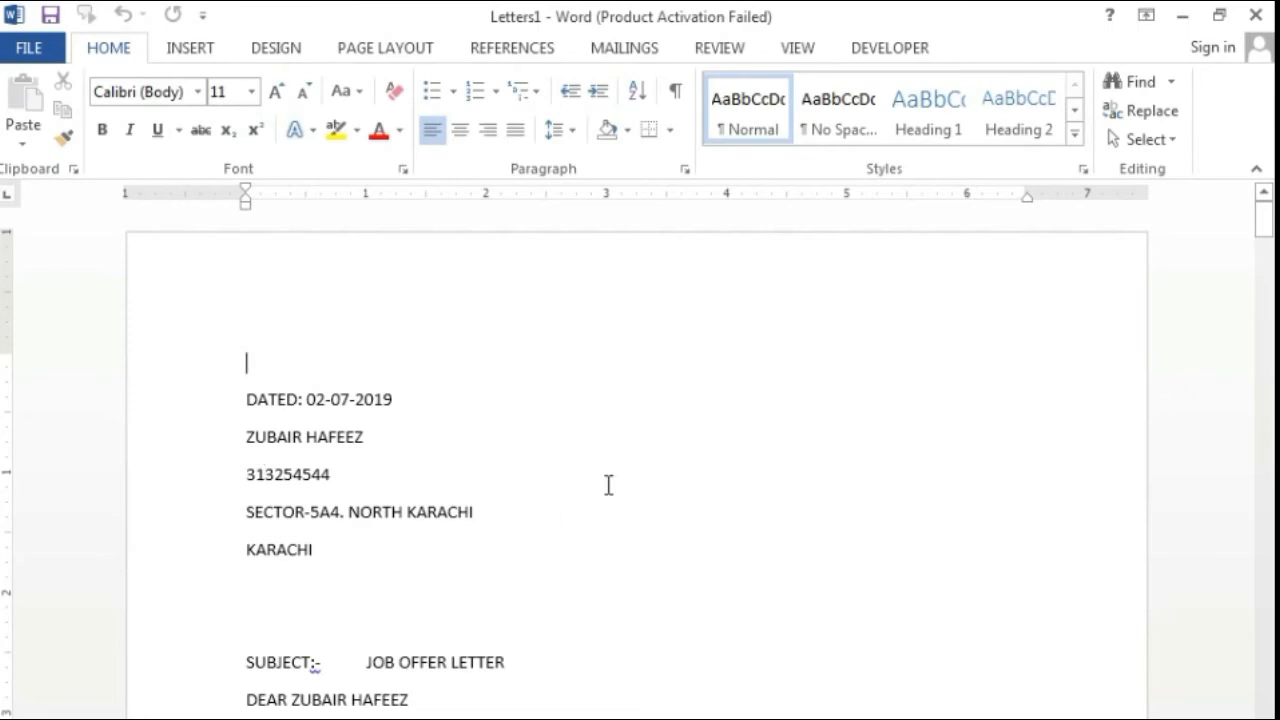
- Look through the merged letters and check each recipient's name, phone number, address, city and salutation
{"action": "scroll", "coordinate": [809, 506], "scroll_direction": "down", "scroll_amount": 15}
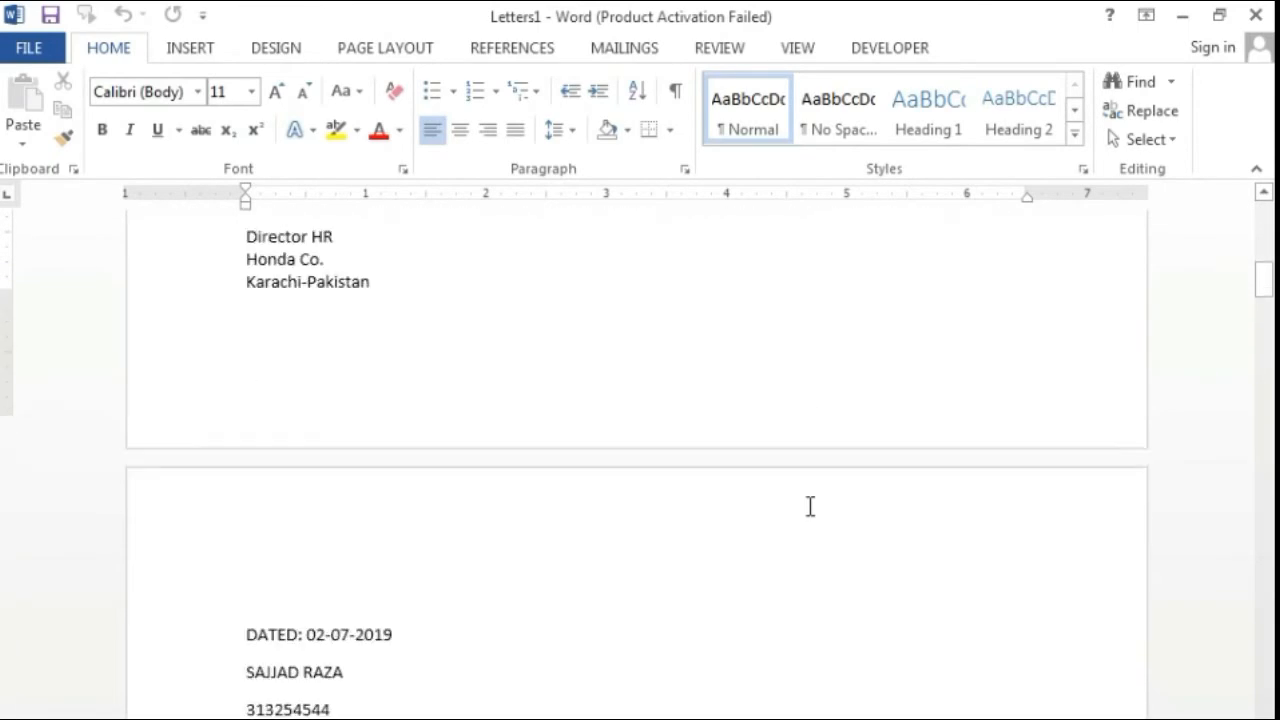
{"action": "scroll", "coordinate": [810, 506], "scroll_direction": "down", "scroll_amount": 8}
{"action": "scroll", "coordinate": [810, 506], "scroll_direction": "down", "scroll_amount": 20}
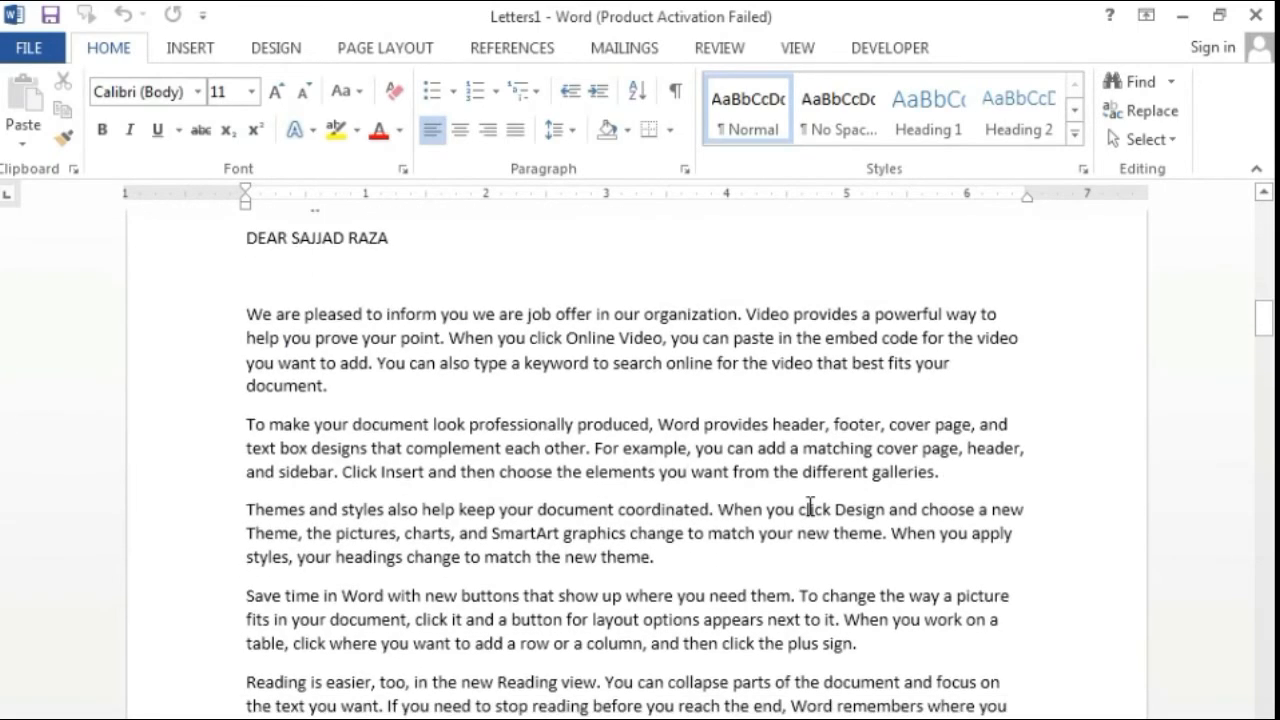
{"action": "scroll", "coordinate": [810, 506], "scroll_direction": "down", "scroll_amount": 20}
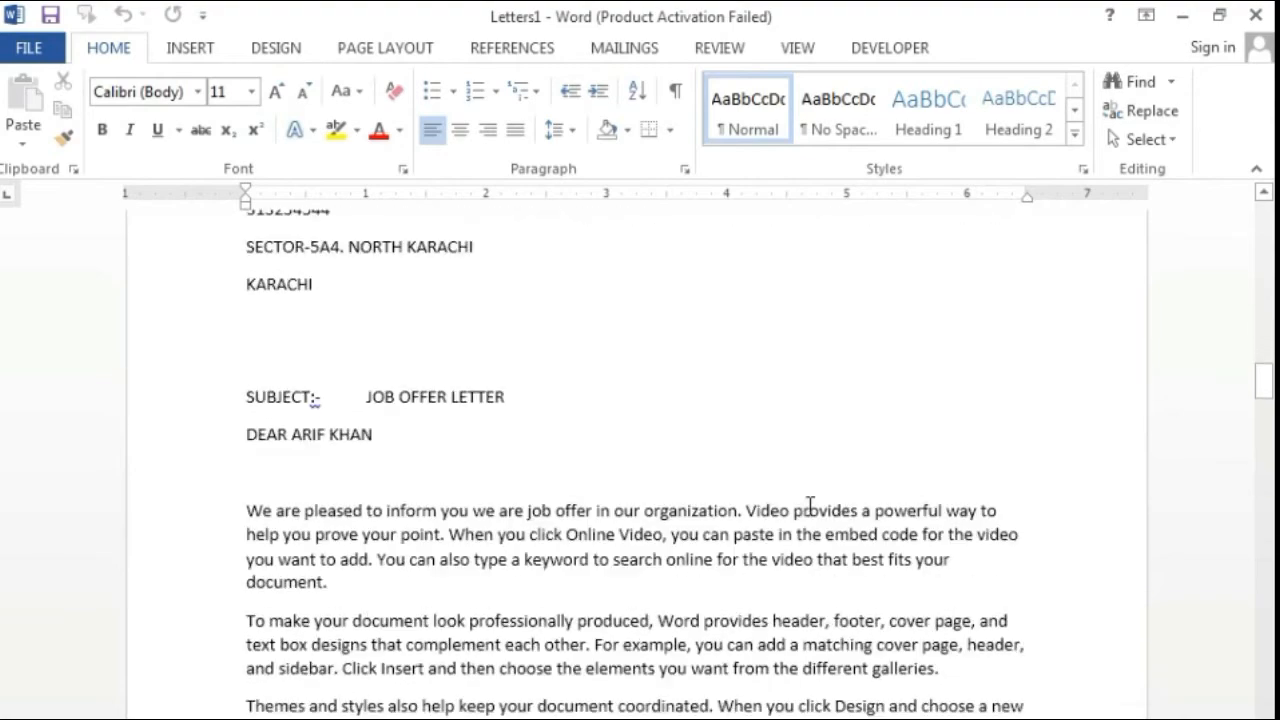
{"action": "scroll", "coordinate": [811, 506], "scroll_direction": "down", "scroll_amount": 15}
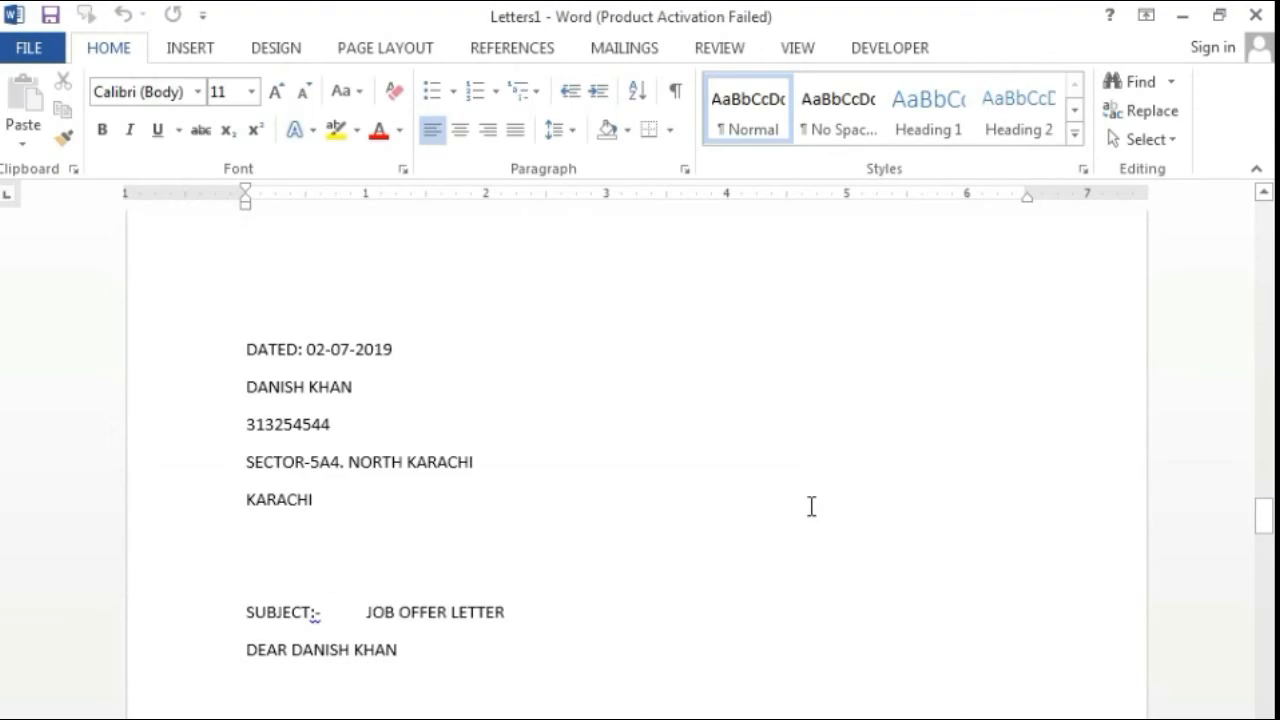
{"action": "scroll", "coordinate": [811, 507], "scroll_direction": "down", "scroll_amount": 15}
{"action": "scroll", "coordinate": [811, 510], "scroll_direction": "down", "scroll_amount": 5}
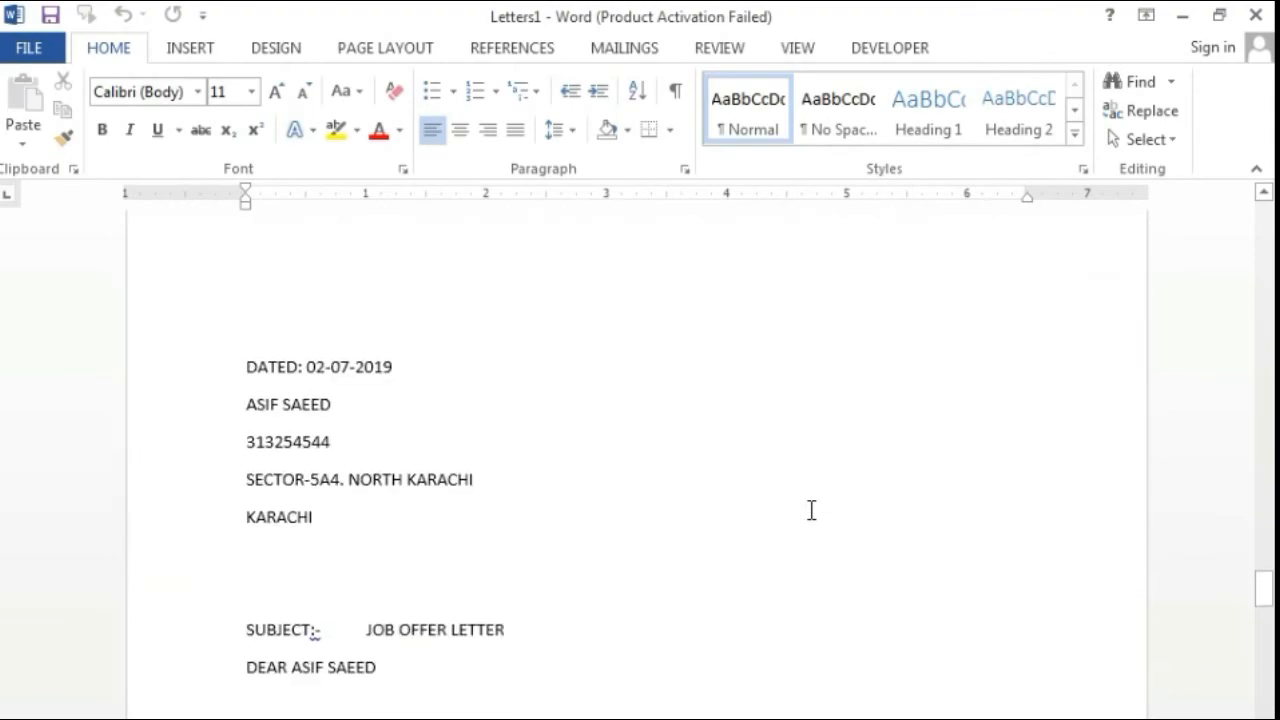
{"action": "scroll", "coordinate": [811, 510], "scroll_direction": "up", "scroll_amount": 11}
{"action": "scroll", "coordinate": [810, 510], "scroll_direction": "down", "scroll_amount": 5}
{"action": "scroll", "coordinate": [810, 511], "scroll_direction": "down", "scroll_amount": 20}
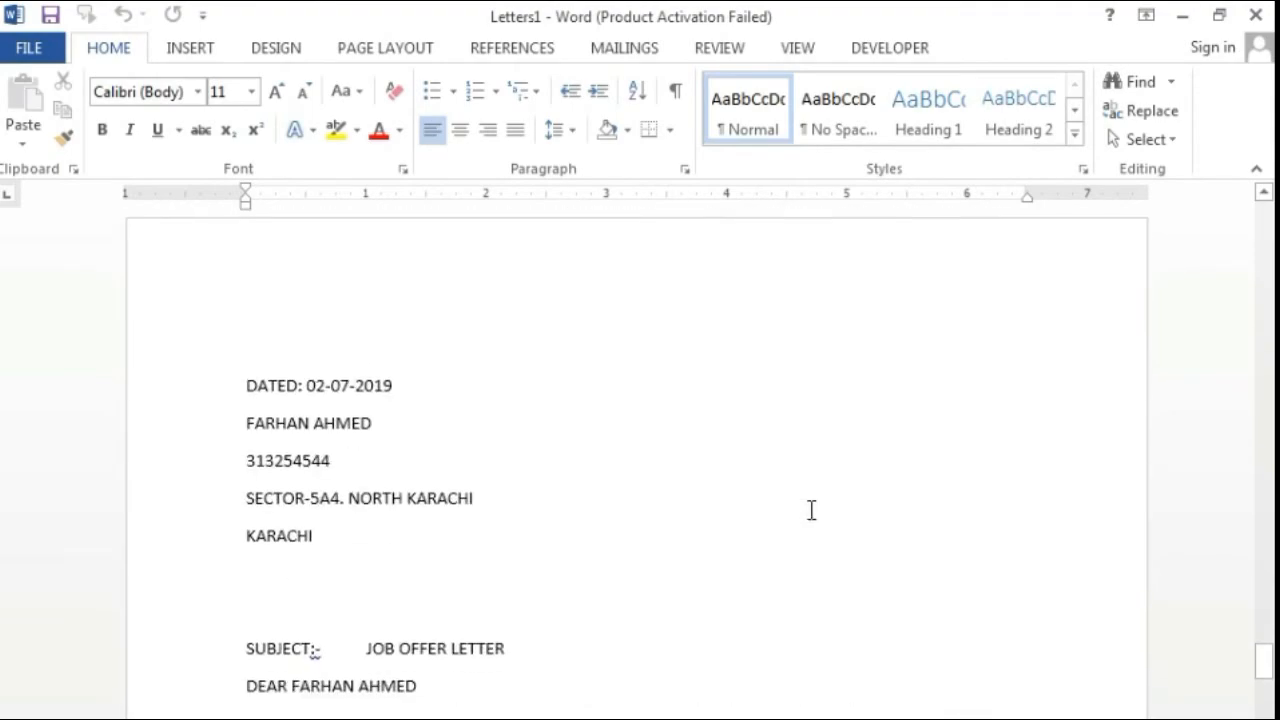
{"action": "scroll", "coordinate": [812, 512], "scroll_direction": "down", "scroll_amount": 20}
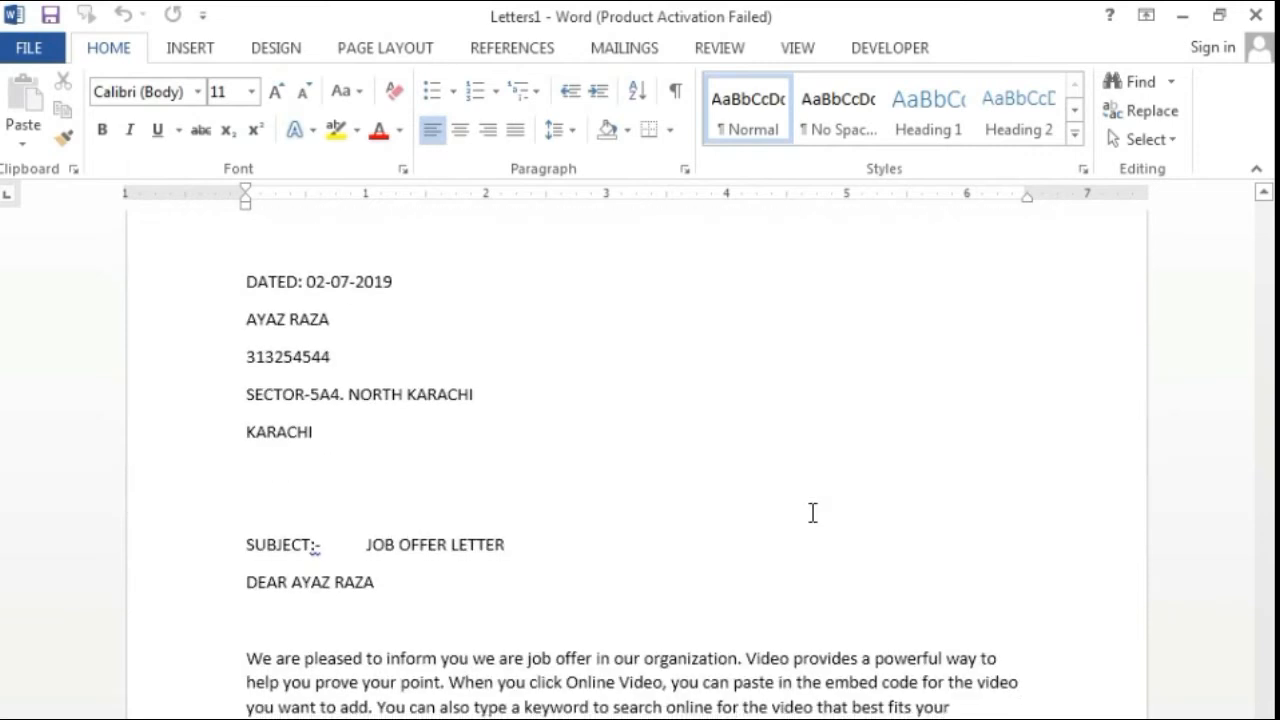
{"action": "scroll", "coordinate": [812, 512], "scroll_direction": "down", "scroll_amount": 3}
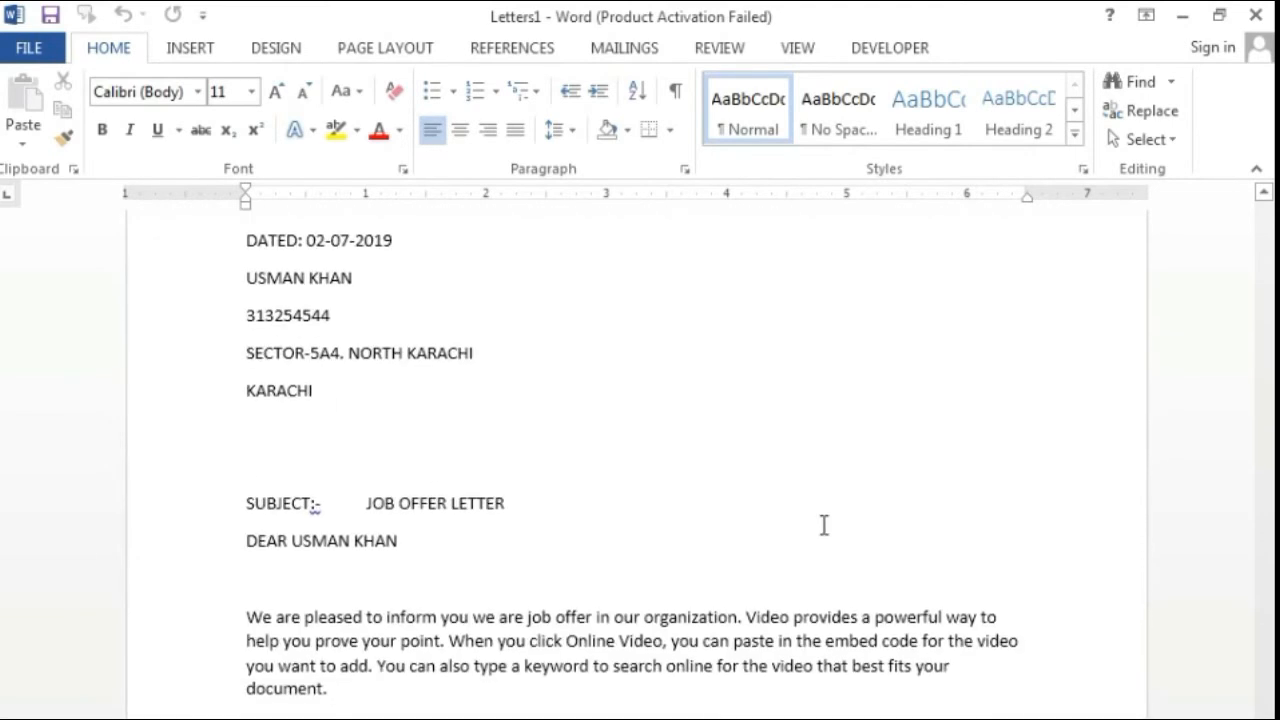
{"action": "scroll", "coordinate": [812, 512], "scroll_direction": "down", "scroll_amount": 20}
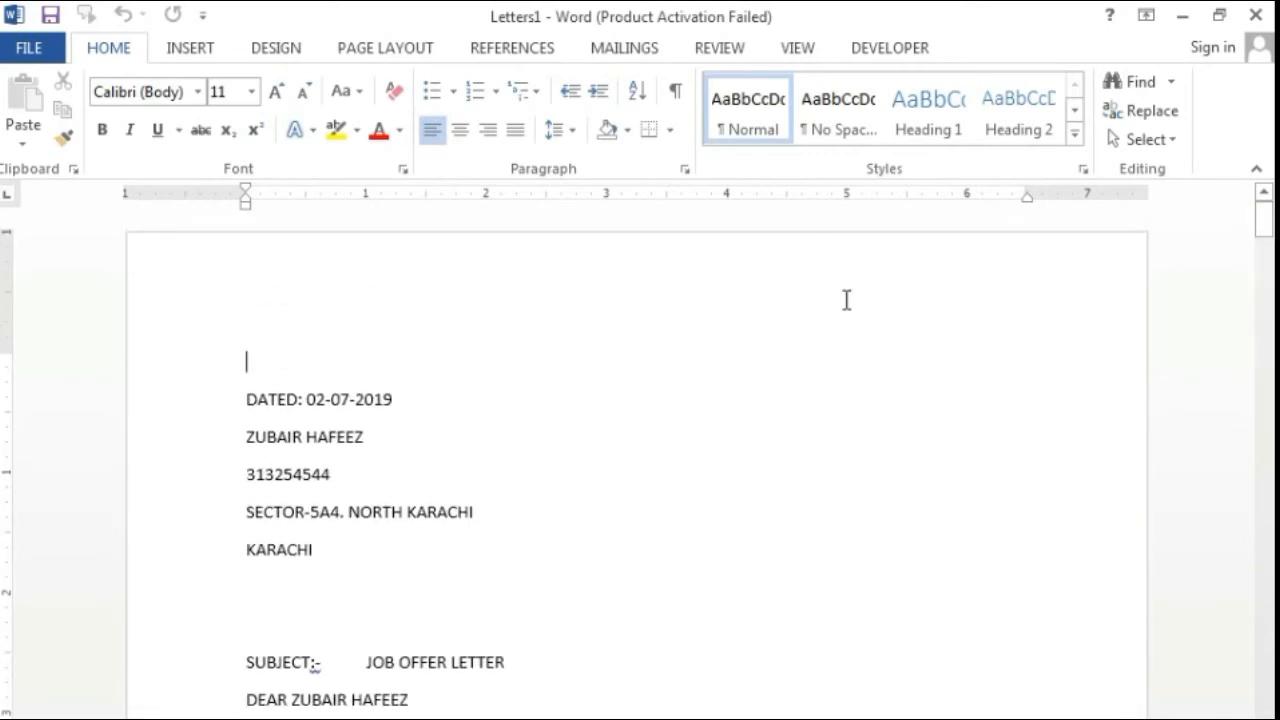
{"action": "left_click", "coordinate": [411, 432]}
{"action": "left_click", "coordinate": [625, 50]}
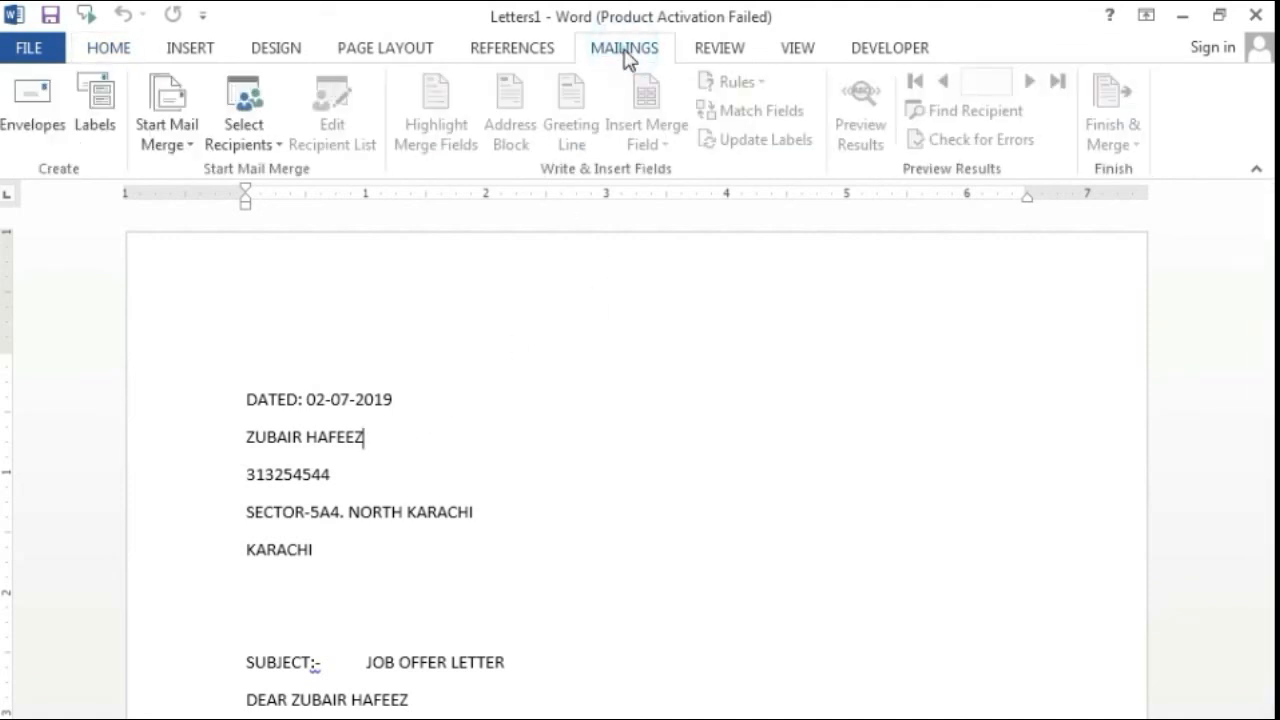